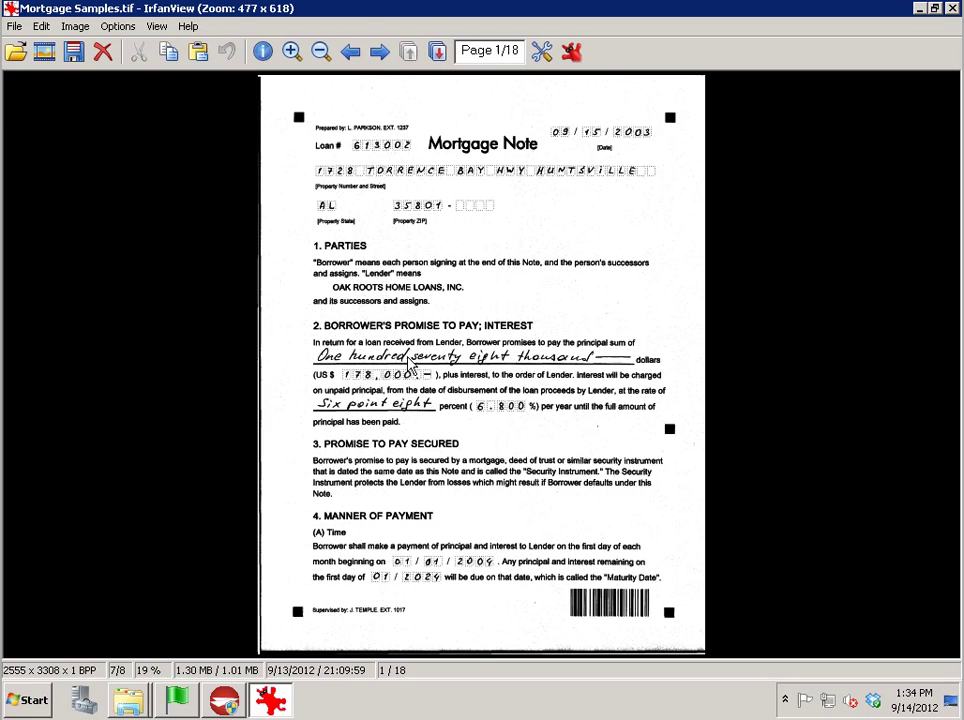
Close the mortgage image, browse the AutoStore Configurator test sample folders, and select Mortgage Samples.tif in Fake Customer Samples.
{"action": "left_click", "coordinate": [952, 9]}
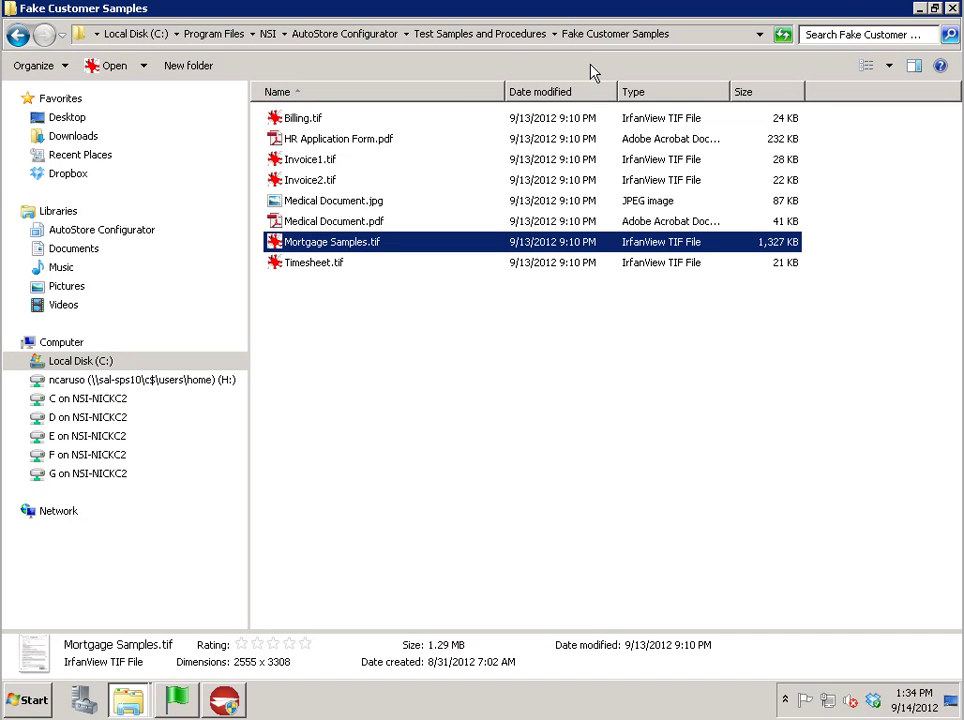
{"action": "left_click", "coordinate": [341, 36]}
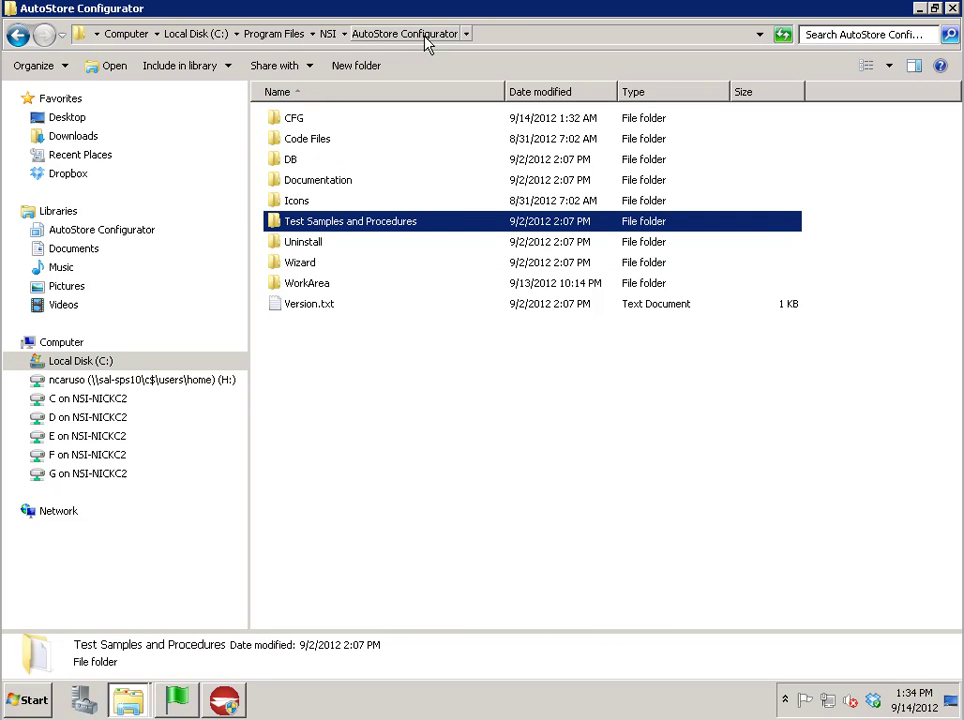
{"action": "double_click", "coordinate": [318, 224]}
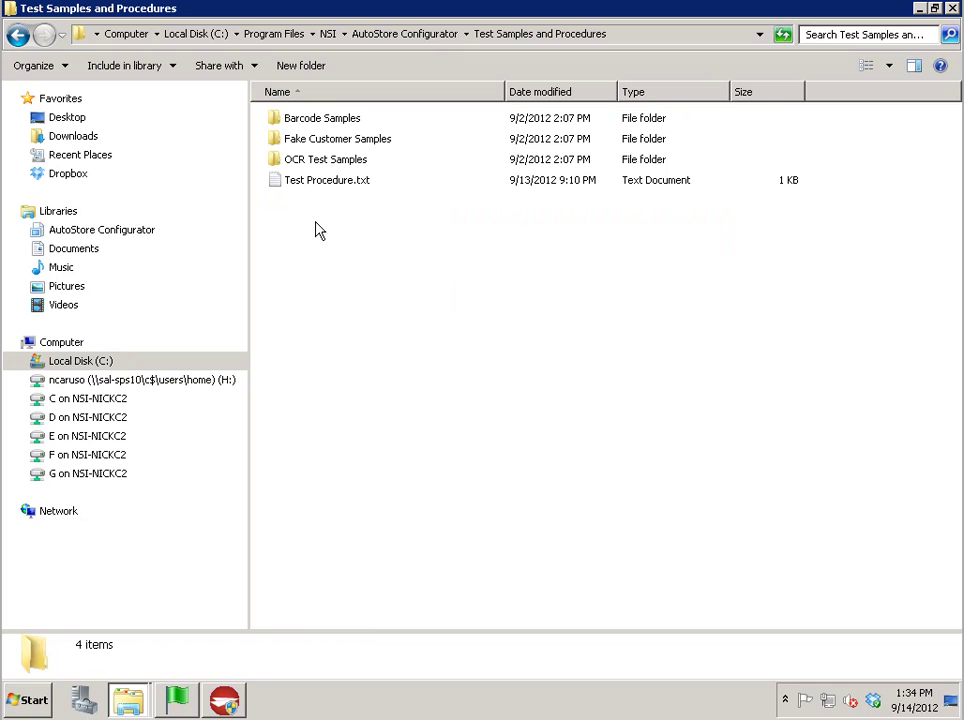
{"action": "double_click", "coordinate": [325, 165]}
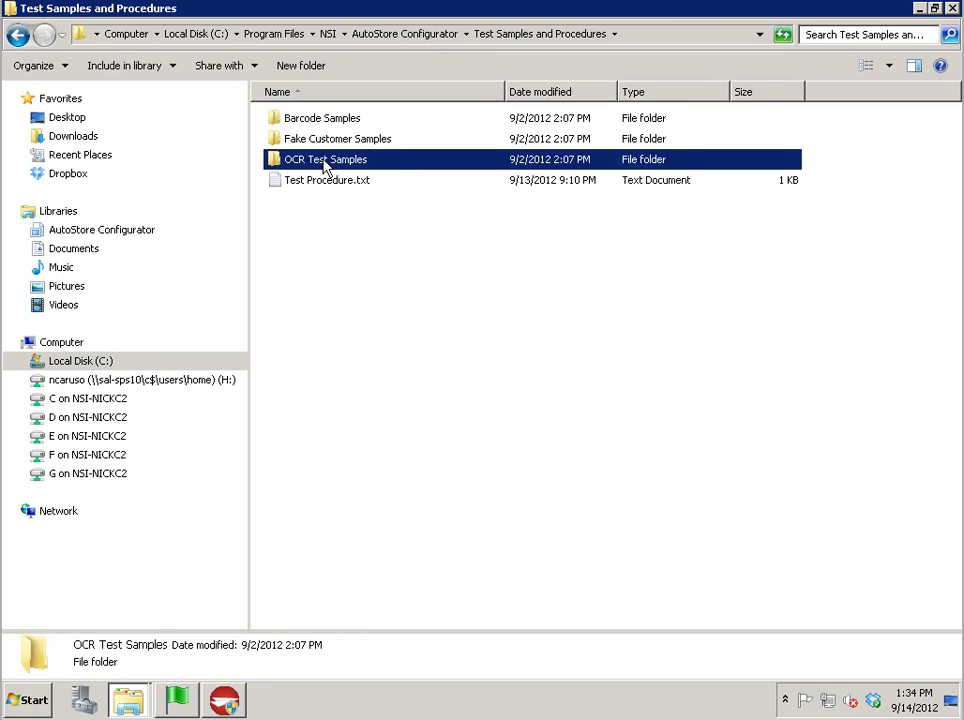
{"action": "left_click", "coordinate": [520, 36]}
{"action": "double_click", "coordinate": [316, 138]}
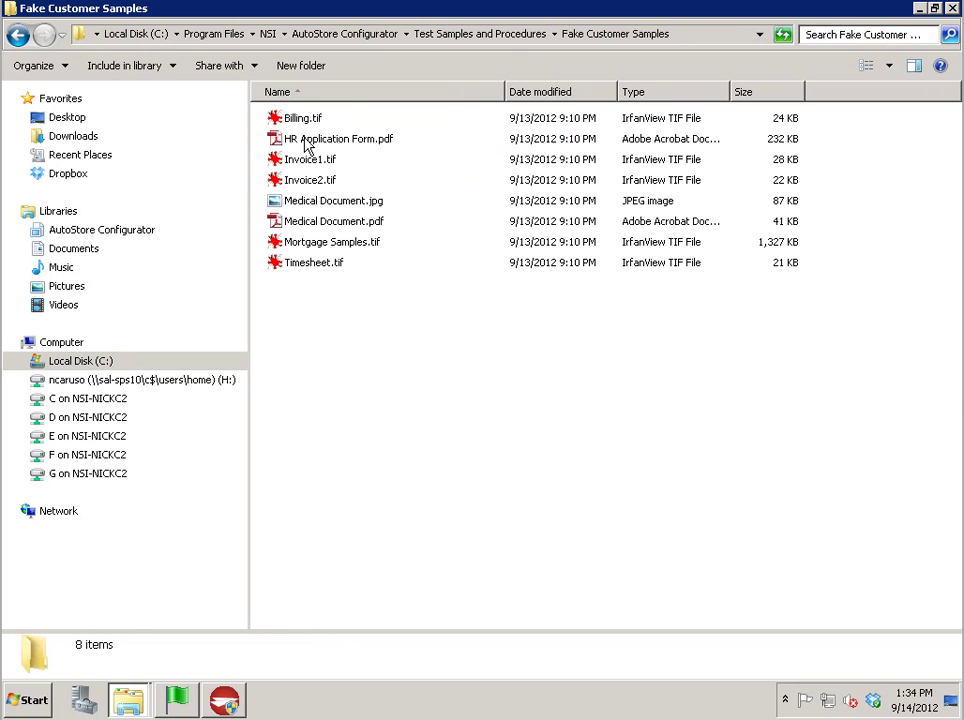
{"action": "left_click", "coordinate": [325, 244]}
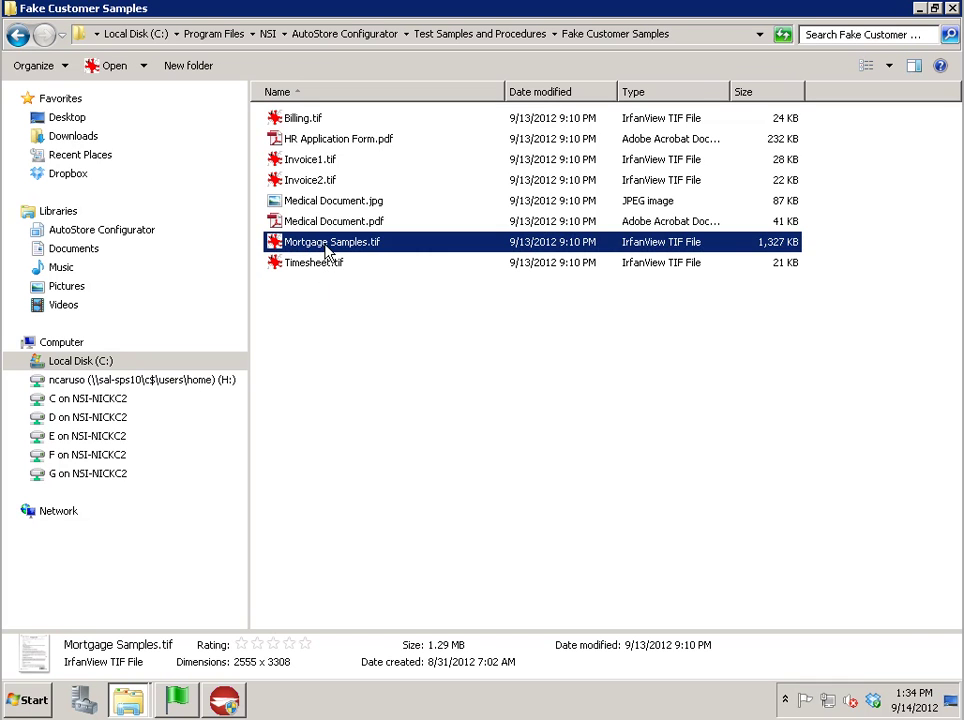
Switch to AutoStore Process Designer and create a new blank configuration named CFG3.
{"action": "left_click", "coordinate": [224, 700]}
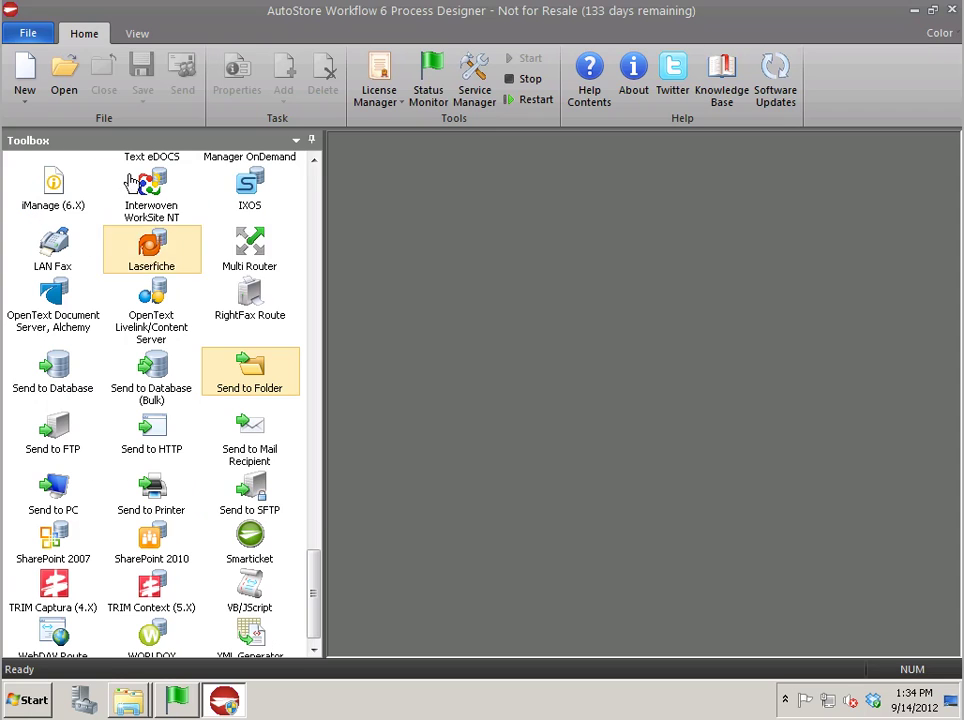
{"action": "left_click", "coordinate": [25, 75]}
{"action": "double_click", "coordinate": [500, 375]}
{"action": "type", "text": "3"}
{"action": "left_click", "coordinate": [614, 514]}
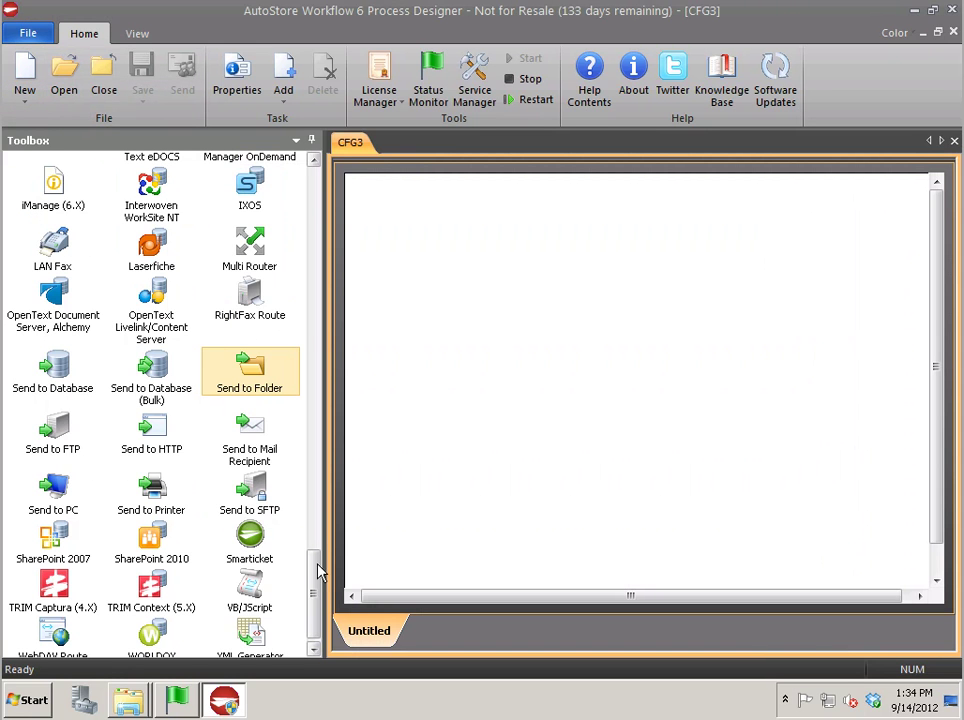
Place an AutoCapture component on the workflow canvas, followed by a Professional Image Management process beneath it.
{"action": "scroll", "coordinate": [311, 333], "scroll_direction": "up", "scroll_amount": 3}
{"action": "scroll", "coordinate": [311, 333], "scroll_direction": "up", "scroll_amount": 5}
{"action": "left_click_drag", "start_coordinate": [39, 238], "coordinate": [436, 255]}
{"action": "left_click_drag", "start_coordinate": [316, 230], "coordinate": [312, 484]}
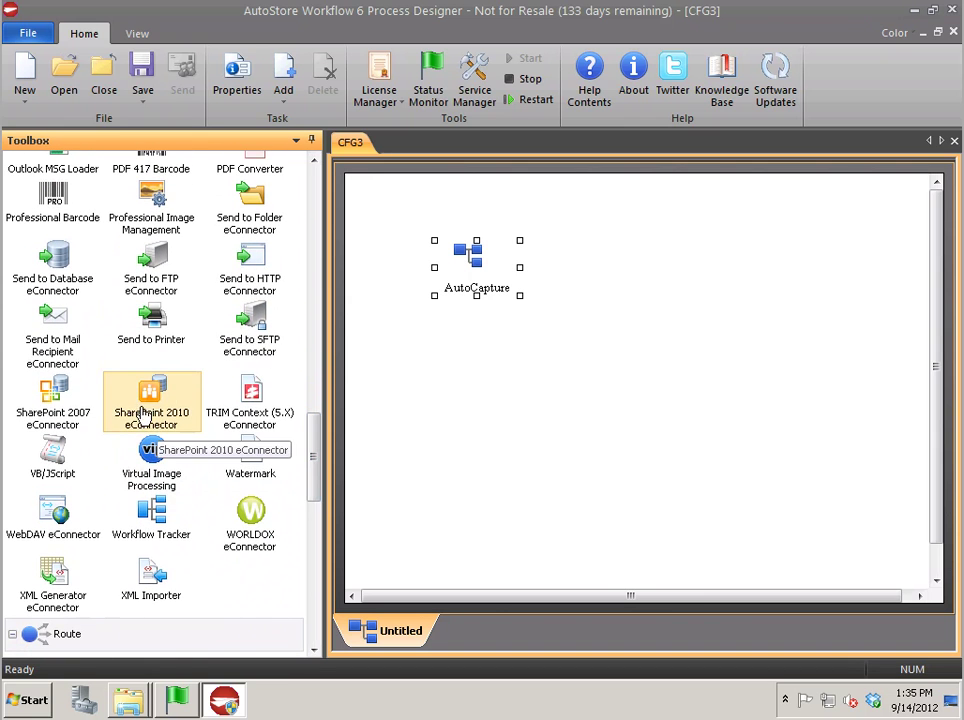
{"action": "left_click_drag", "start_coordinate": [138, 226], "coordinate": [562, 370]}
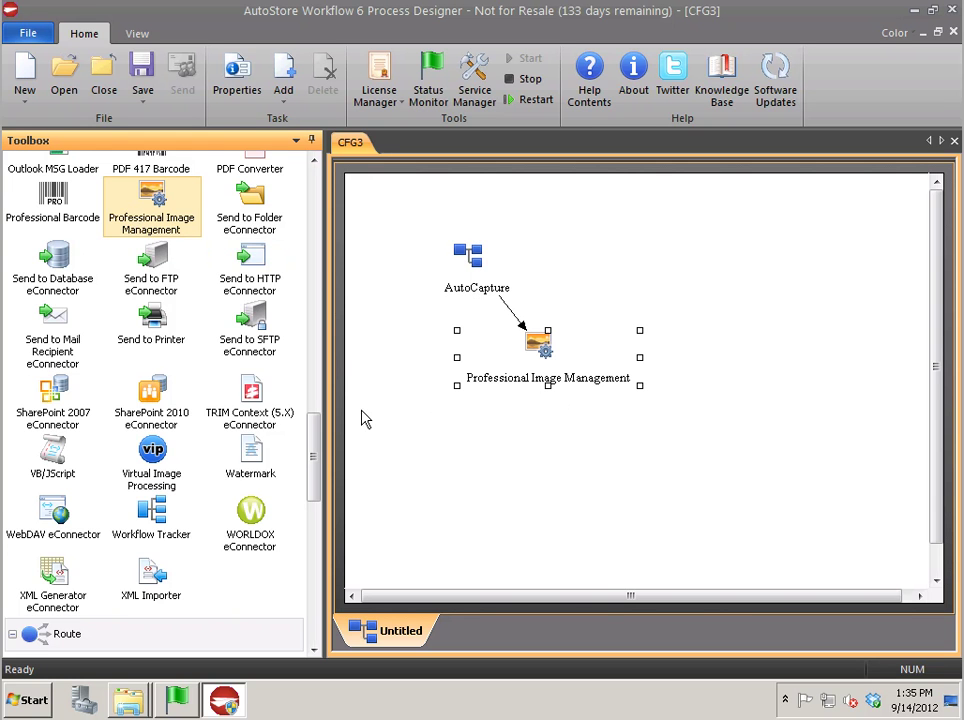
Add a Send to Folder route to the workflow below Professional Image Management.
{"action": "left_click_drag", "start_coordinate": [315, 460], "coordinate": [307, 591]}
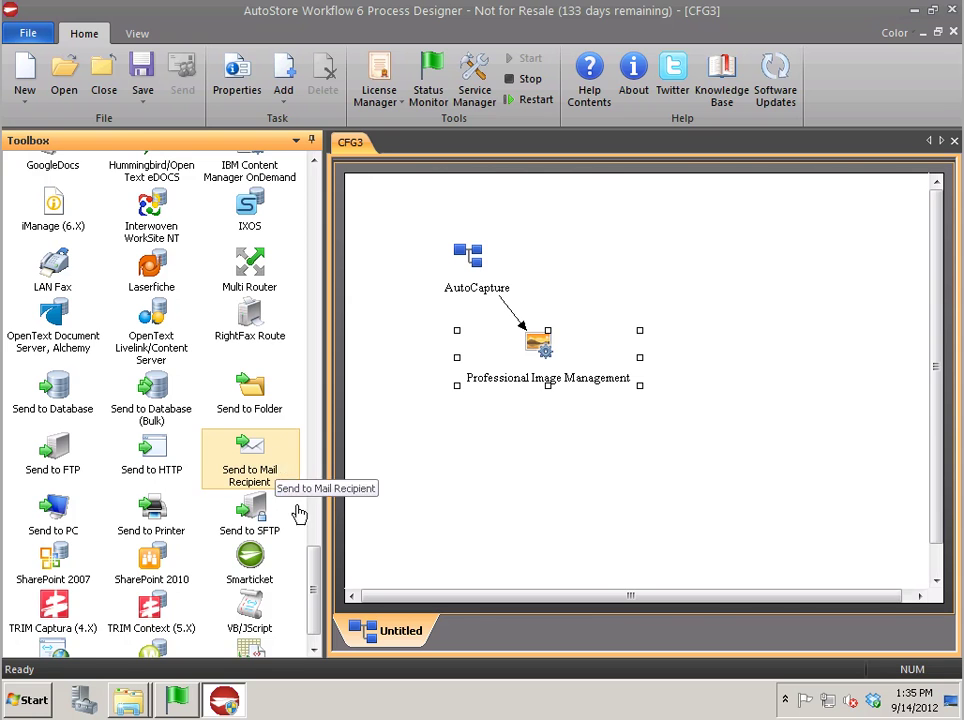
{"action": "left_click_drag", "start_coordinate": [314, 585], "coordinate": [316, 585]}
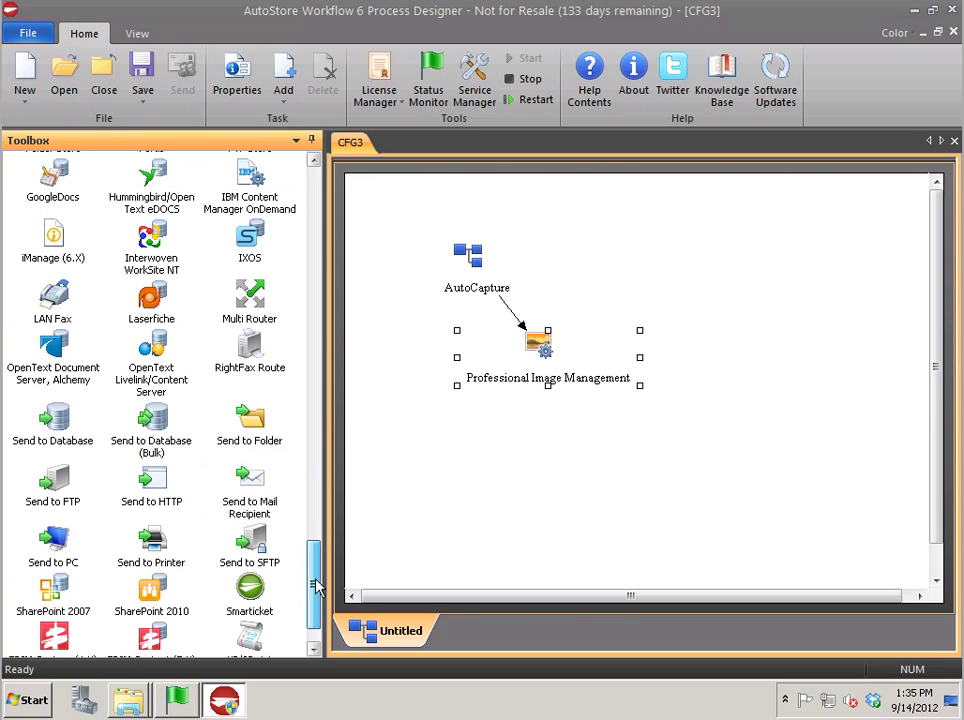
{"action": "left_click_drag", "start_coordinate": [272, 448], "coordinate": [457, 455]}
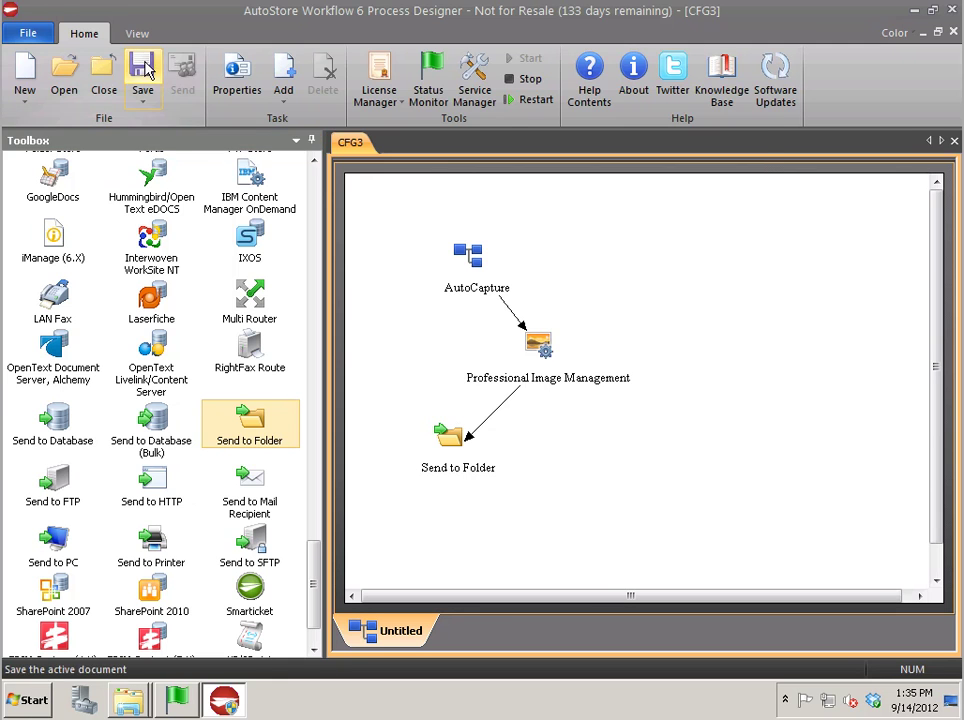
Save the configuration as CFG3.cfg, replacing the existing file.
{"action": "left_click", "coordinate": [142, 95]}
{"action": "left_click", "coordinate": [614, 497]}
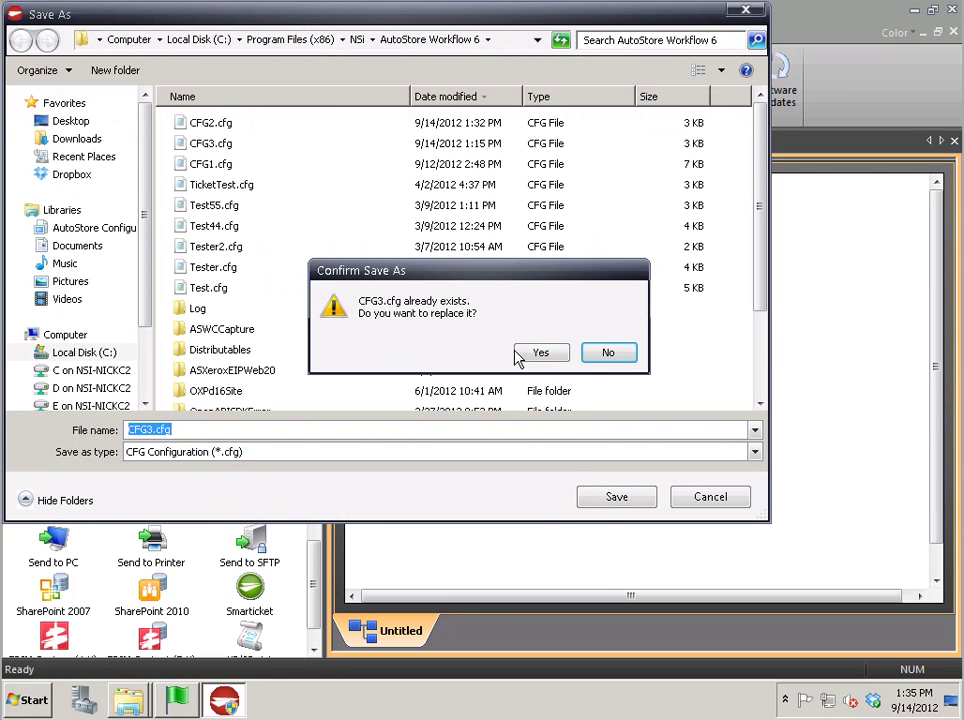
{"action": "left_click", "coordinate": [540, 351]}
Add a form named SplitTest to AutoCapture's Common Group and fill in its button name.
{"action": "left_click", "coordinate": [463, 250]}
{"action": "double_click", "coordinate": [463, 250]}
{"action": "left_click", "coordinate": [377, 194]}
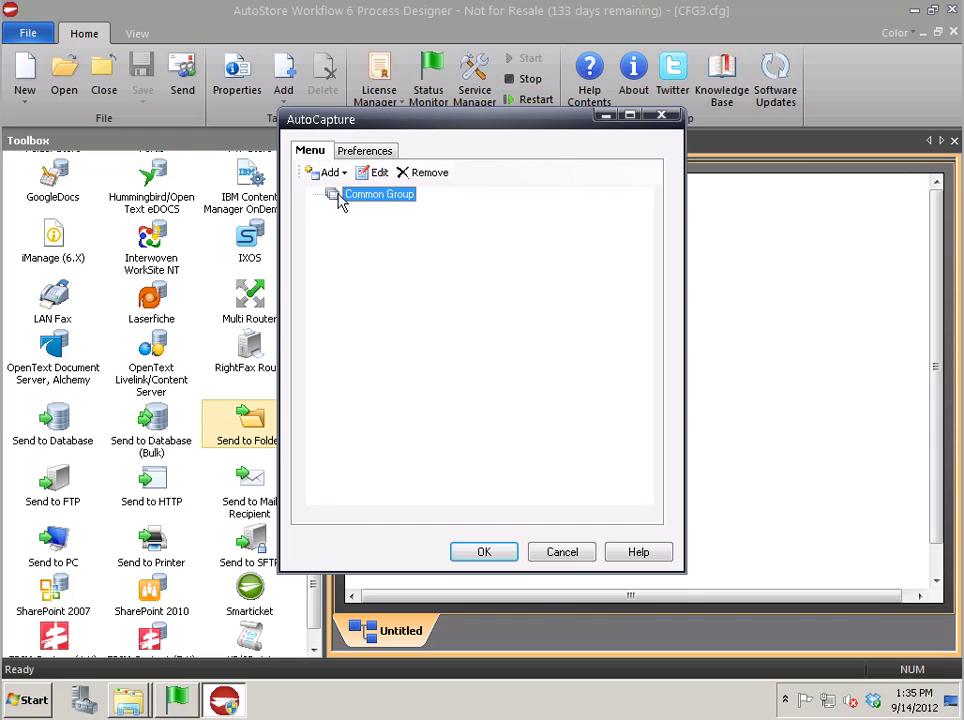
{"action": "left_click", "coordinate": [330, 172]}
{"action": "left_click", "coordinate": [345, 236]}
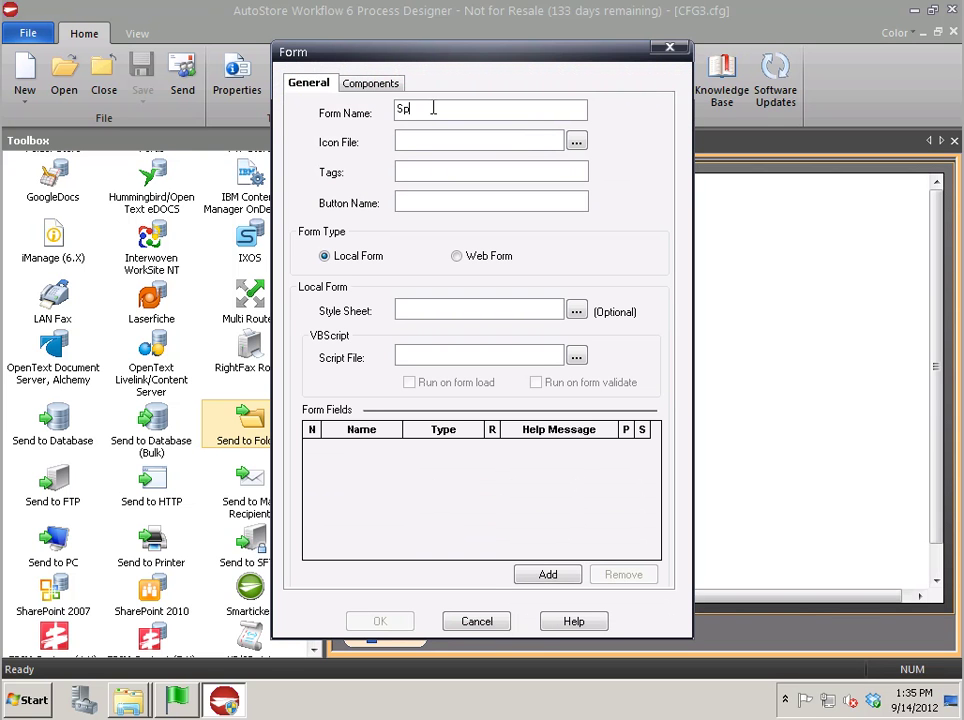
{"action": "type", "text": "S"}
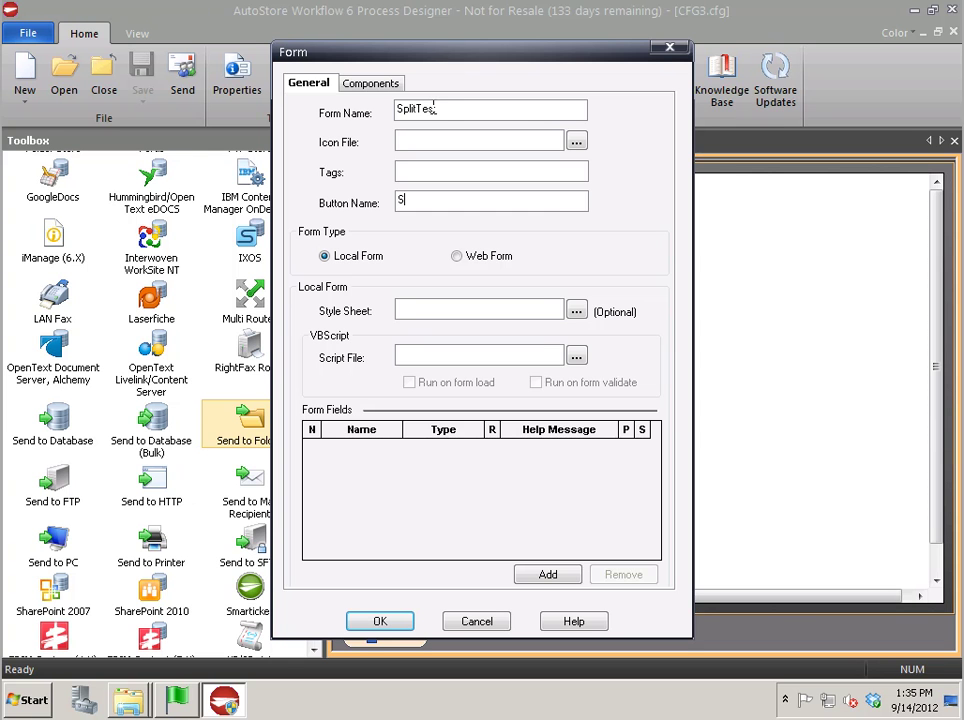
Activate image processing for the form's Professional Image Management component and show its split options.
{"action": "left_click", "coordinate": [398, 89]}
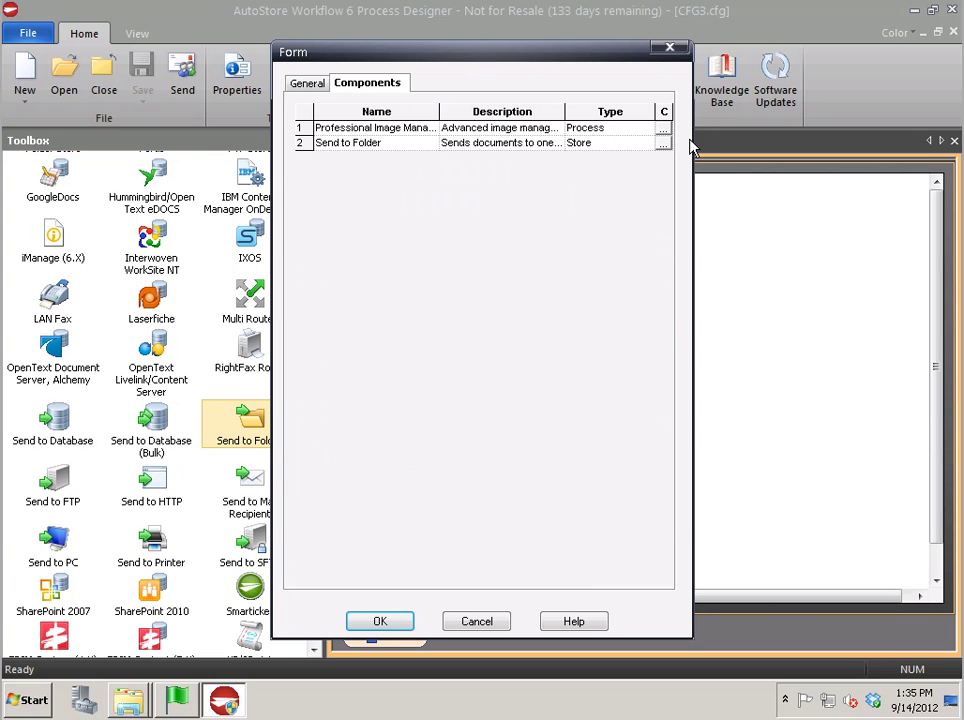
{"action": "left_click", "coordinate": [662, 128]}
{"action": "left_click", "coordinate": [298, 226]}
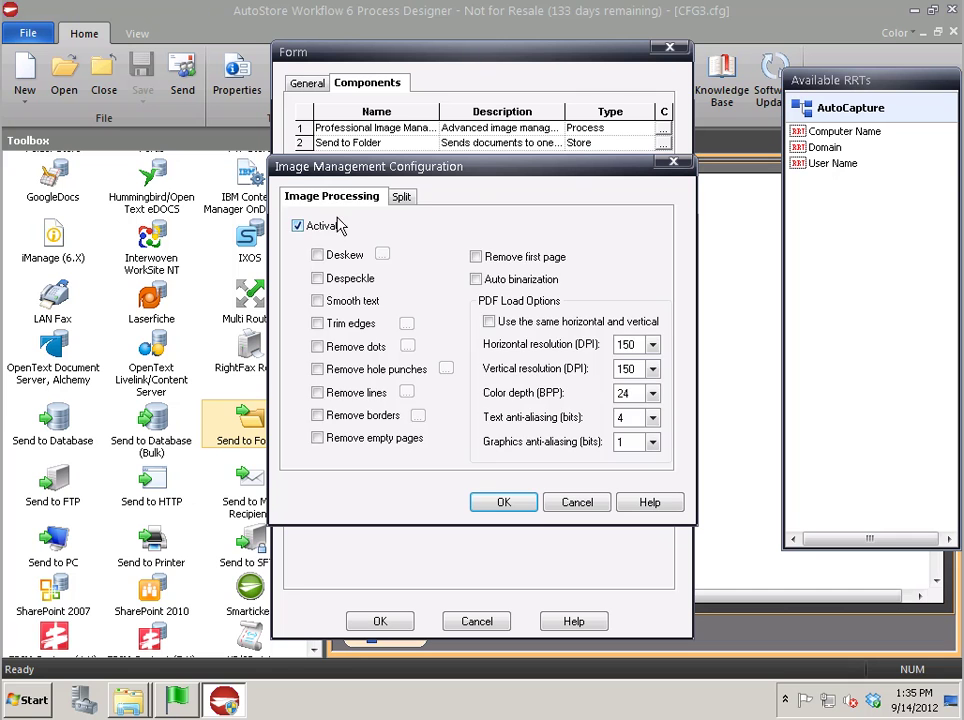
{"action": "left_click", "coordinate": [400, 197]}
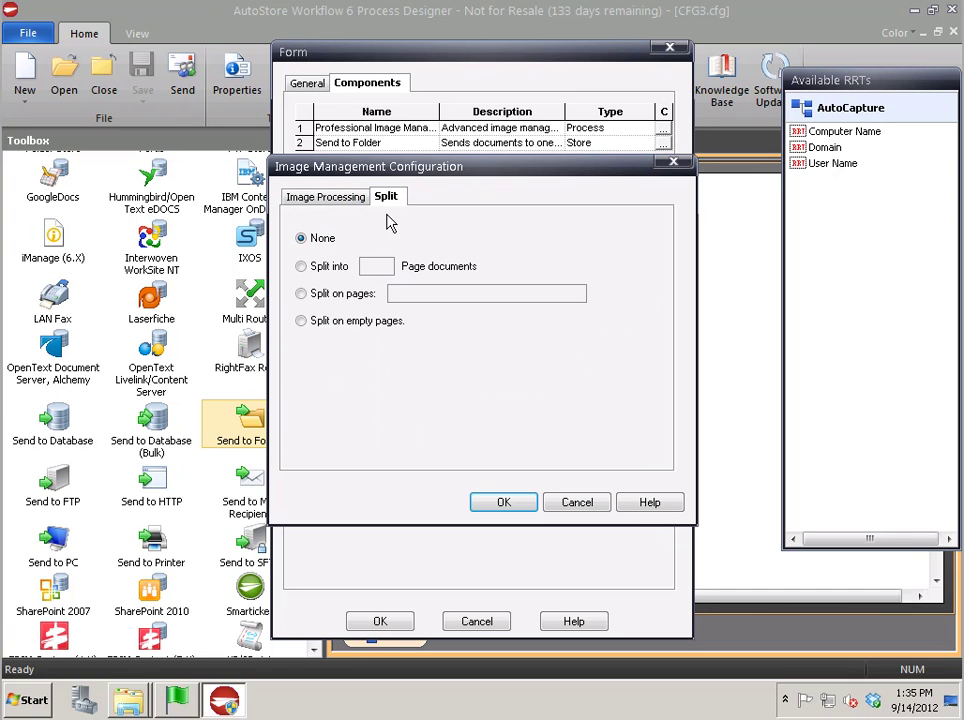
Try the option that splits the document on specific pages, entering 3,7 as the page list.
{"action": "left_click", "coordinate": [302, 293]}
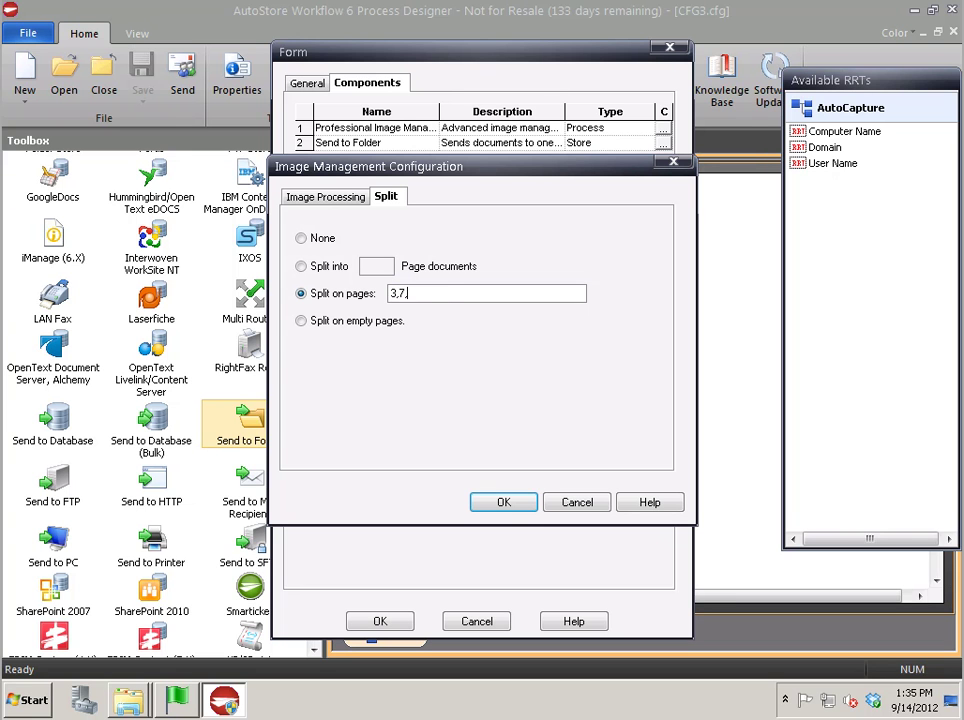
{"action": "left_click_drag", "start_coordinate": [401, 287], "coordinate": [438, 295]}
{"action": "left_click_drag", "start_coordinate": [372, 293], "coordinate": [322, 284]}
Split the document into 2-page documents and accept the image management configuration.
{"action": "left_click", "coordinate": [358, 270]}
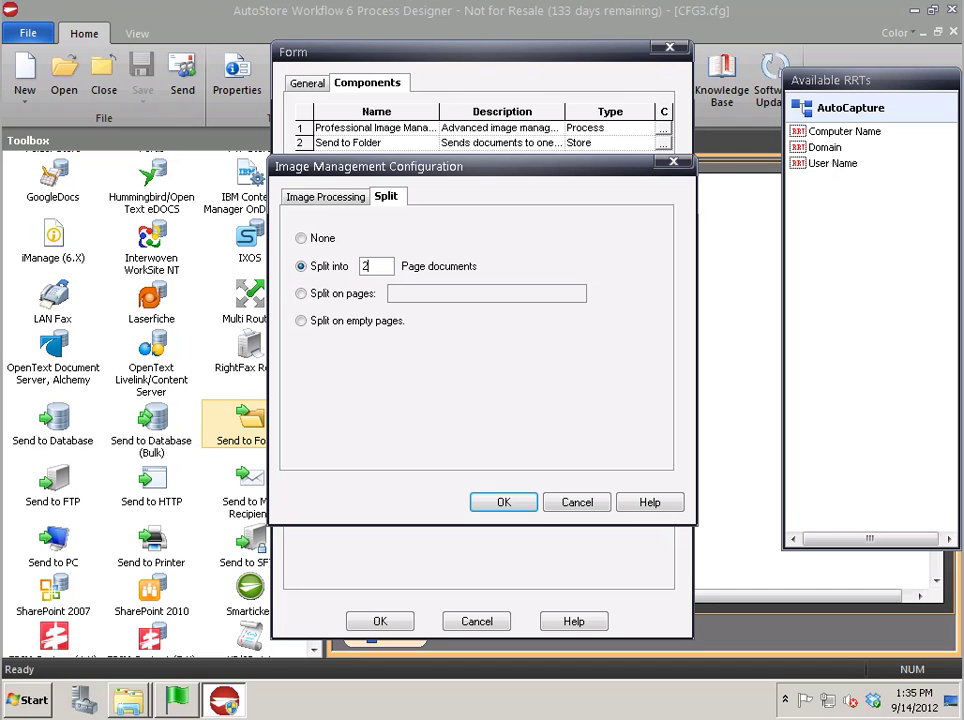
{"action": "left_click", "coordinate": [503, 502]}
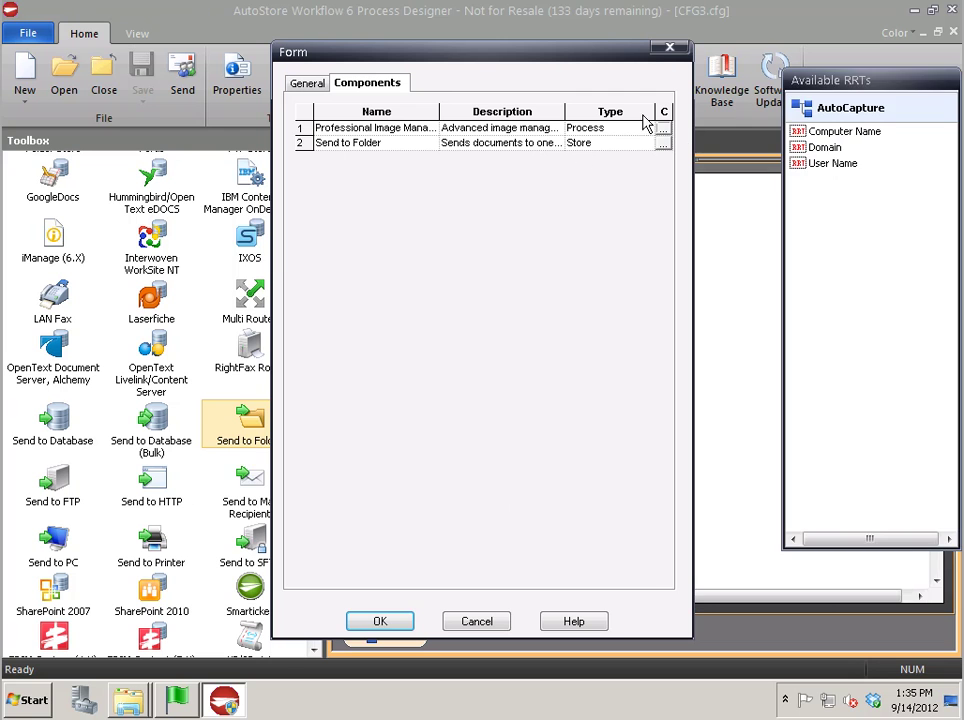
Add a Send to Folder destination at c:\Temp\Split that renames files using File Name, an underscore, File Counter and File Extension.
{"action": "left_click", "coordinate": [663, 144]}
{"action": "left_click", "coordinate": [686, 263]}
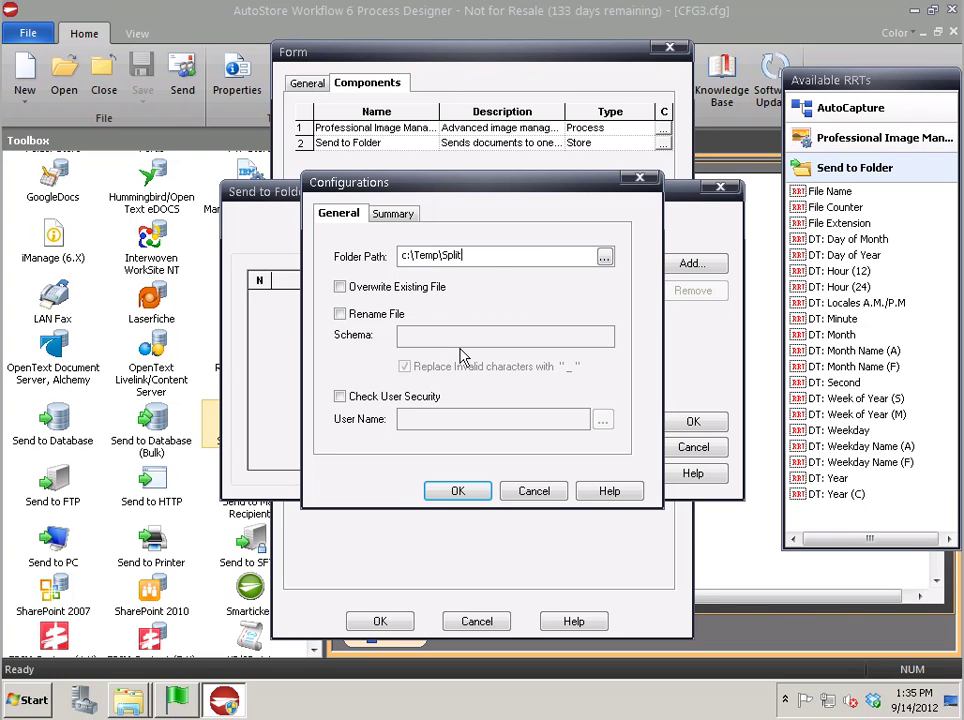
{"action": "left_click", "coordinate": [341, 314]}
{"action": "left_click", "coordinate": [830, 191]}
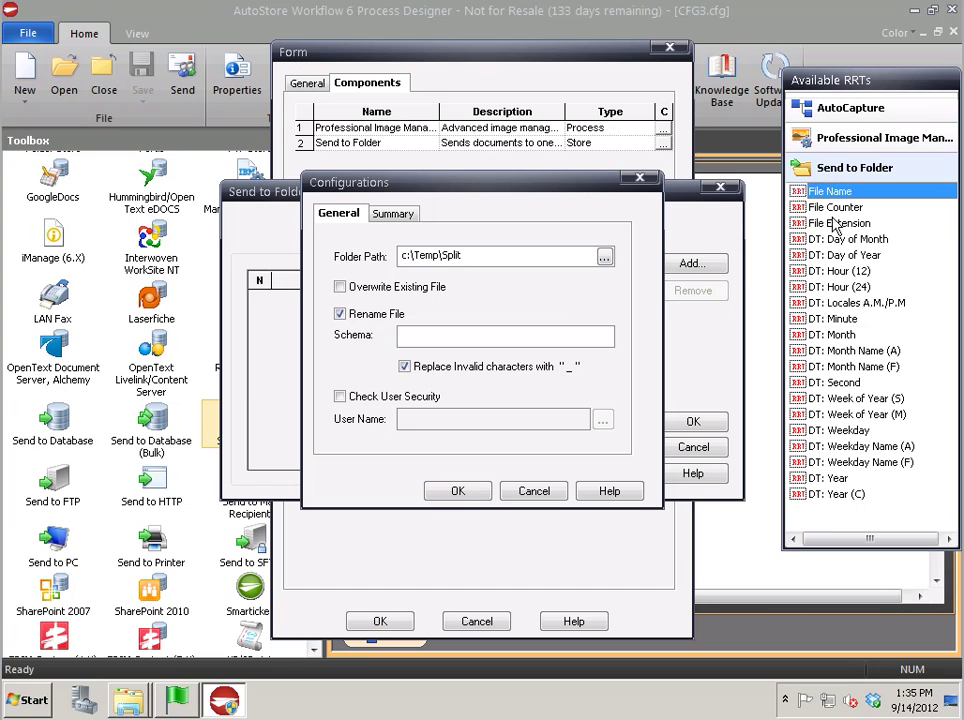
{"action": "left_click", "coordinate": [848, 222], "text": "shift"}
{"action": "left_click_drag", "start_coordinate": [848, 215], "coordinate": [457, 343]}
{"action": "left_click", "coordinate": [476, 335]}
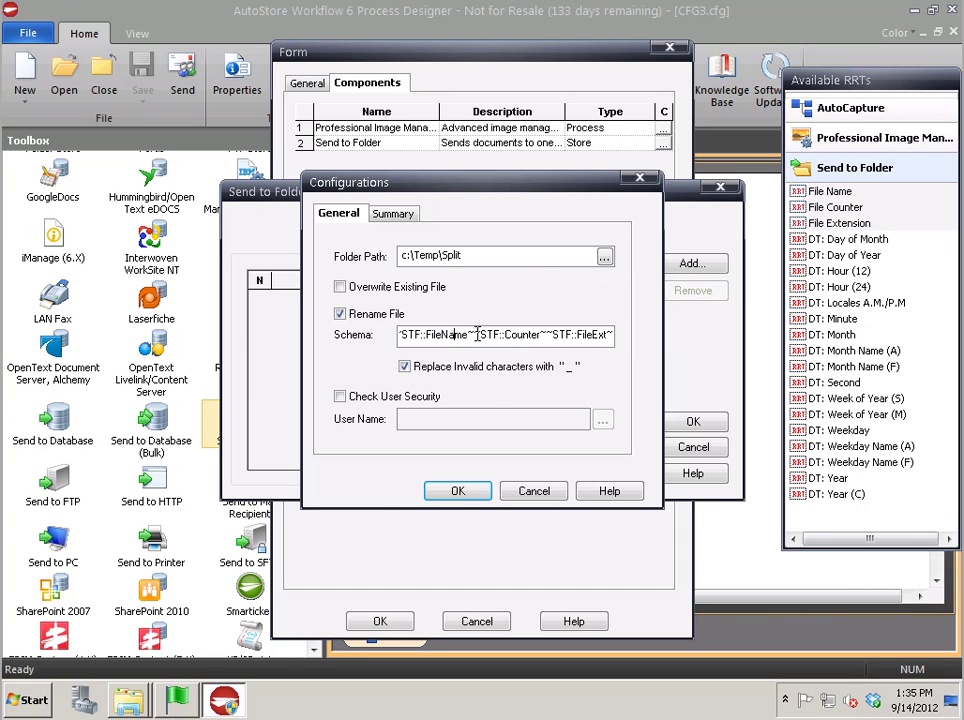
{"action": "type", "text": "_"}
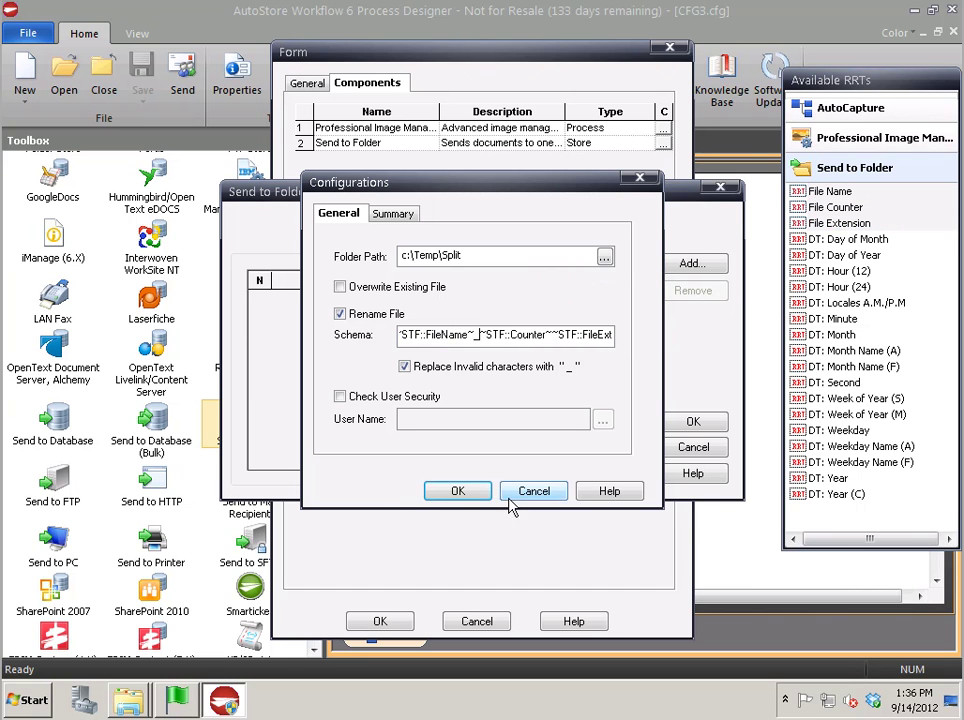
Accept the Send to Folder settings and create the c:\Temp\Split directory.
{"action": "key", "text": "Return"}
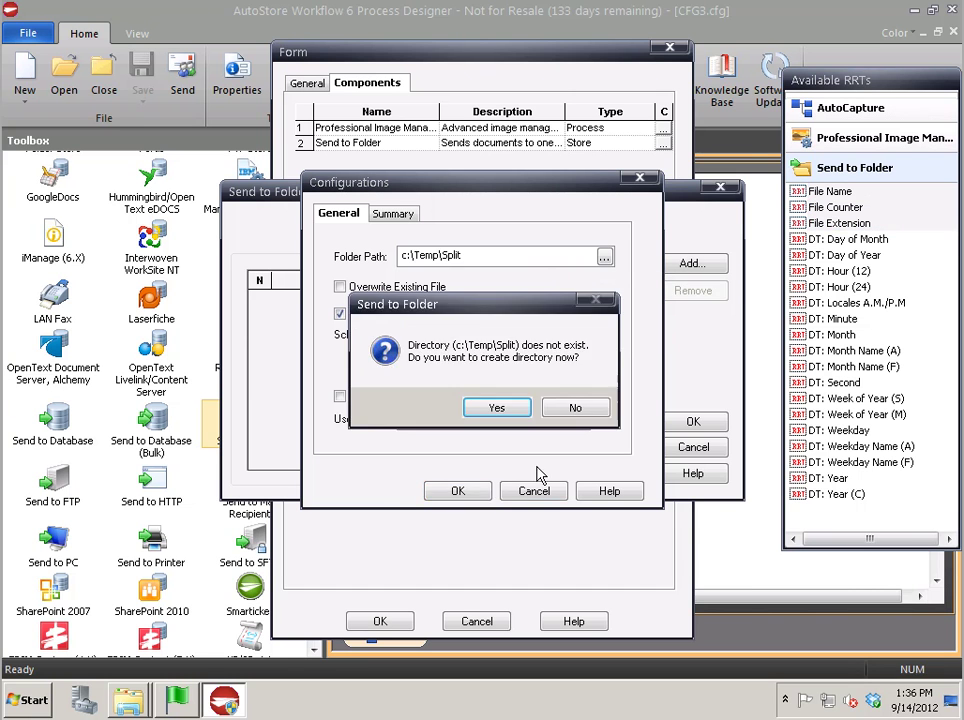
{"action": "left_click", "coordinate": [510, 409]}
{"action": "left_click", "coordinate": [691, 420]}
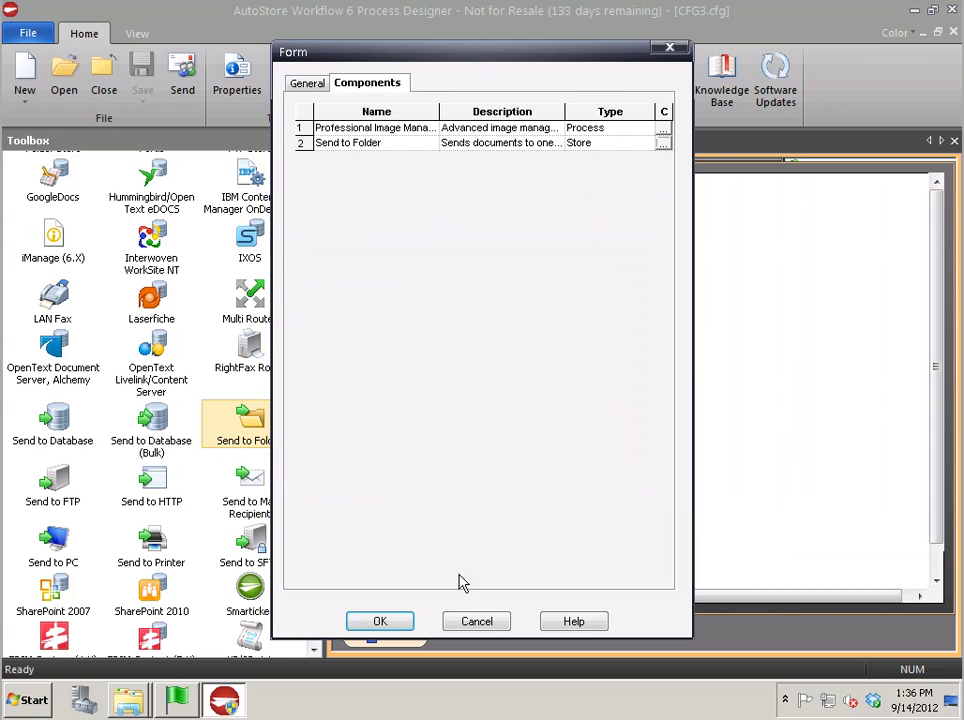
Accept the form and AutoCapture settings, then save the configuration and restart the service with it.
{"action": "left_click", "coordinate": [400, 622]}
{"action": "left_click", "coordinate": [482, 555]}
{"action": "left_click", "coordinate": [143, 70]}
{"action": "left_click", "coordinate": [503, 101]}
Bring up the Fake Customer Samples folder window and dock it to the left half of the screen.
{"action": "mouse_move", "coordinate": [128, 698]}
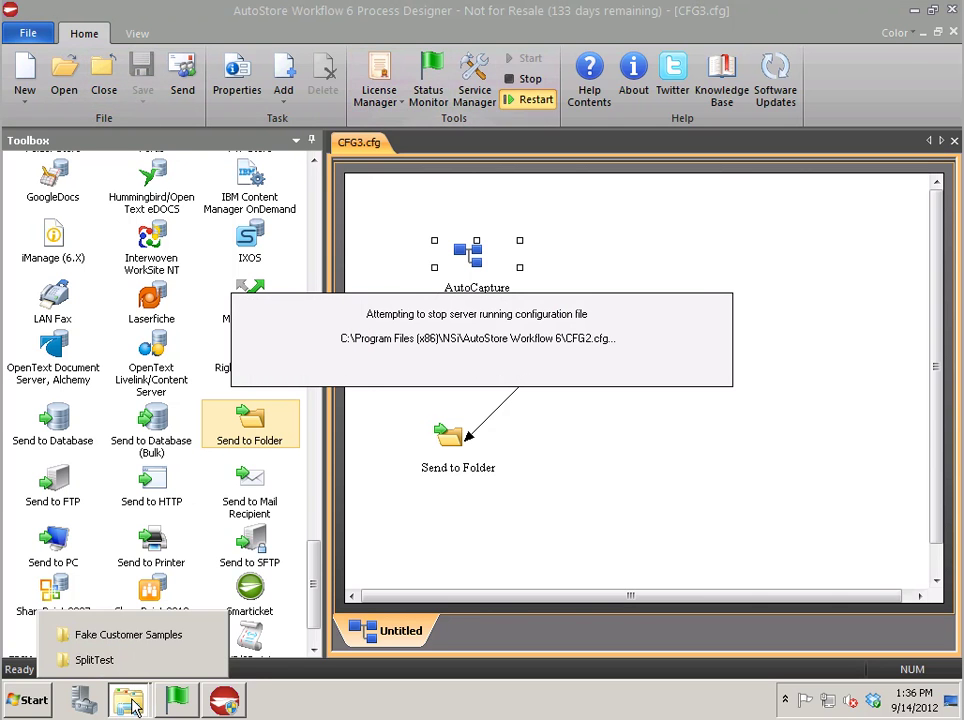
{"action": "left_click", "coordinate": [130, 634]}
{"action": "double_click", "coordinate": [407, 22]}
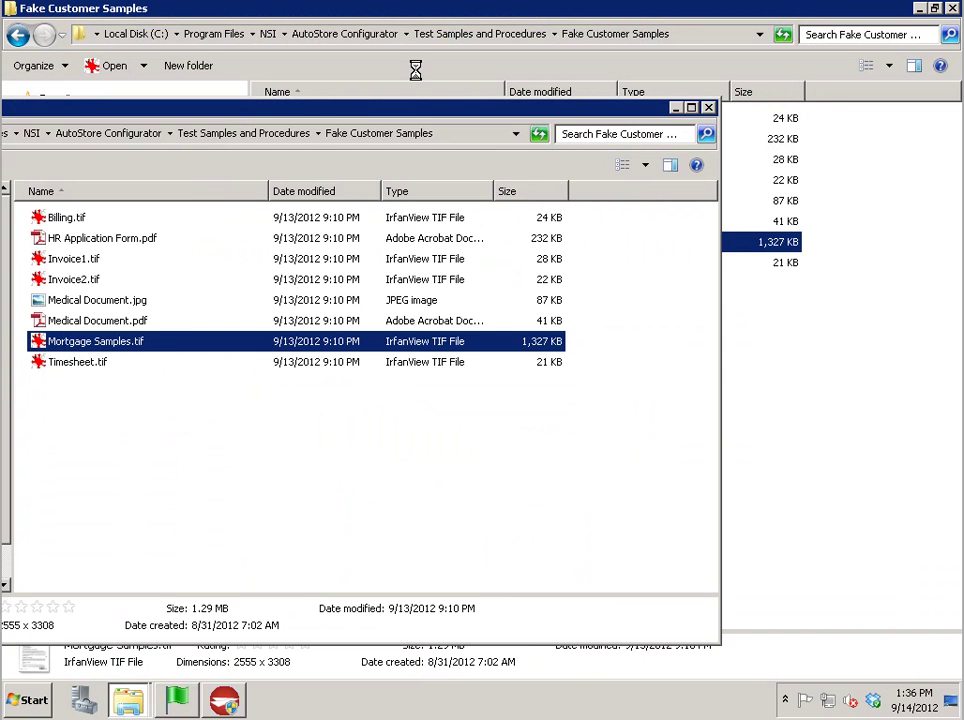
{"action": "left_click_drag", "start_coordinate": [387, 118], "coordinate": [1, 118]}
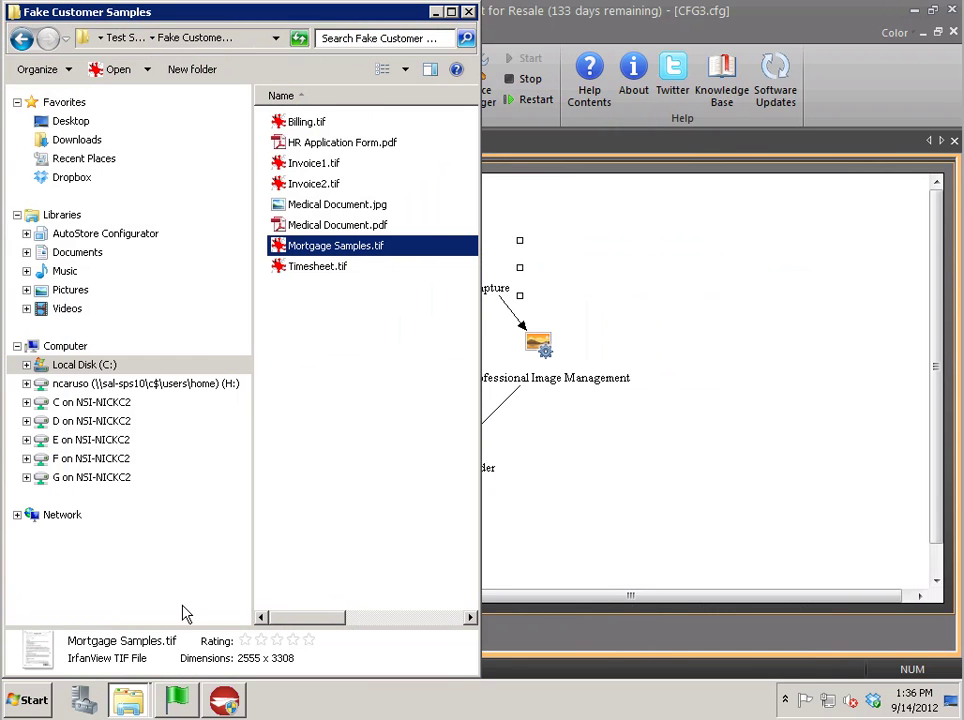
Bring up the SplitTest folder window and navigate it to the Temp\Split output folder.
{"action": "mouse_move", "coordinate": [125, 700]}
{"action": "left_click", "coordinate": [148, 663]}
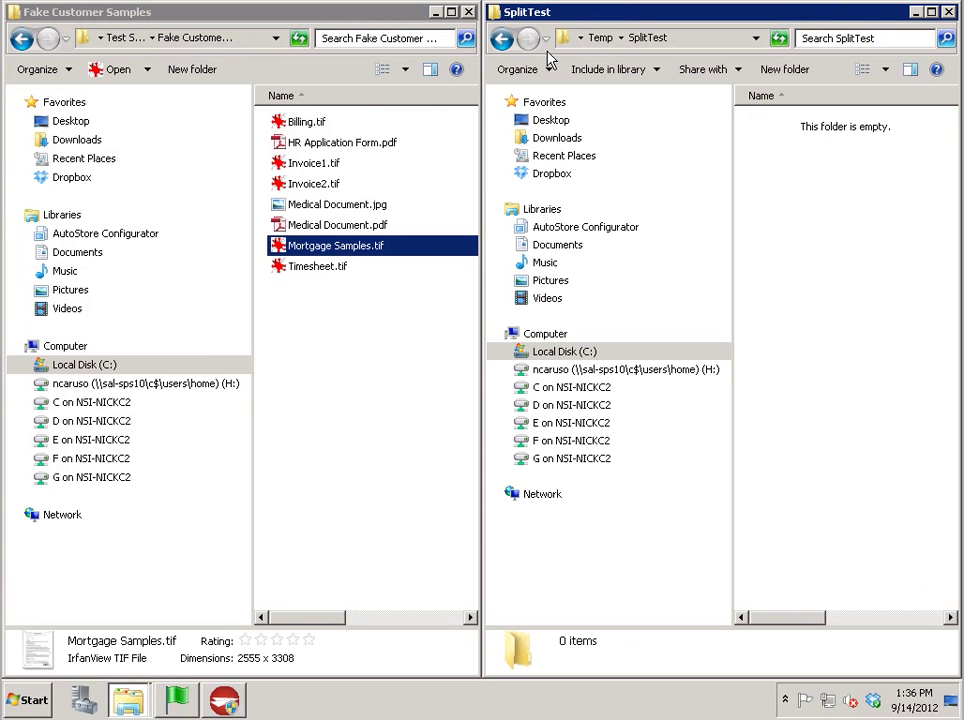
{"action": "left_click", "coordinate": [640, 37]}
{"action": "left_click_drag", "start_coordinate": [640, 37], "coordinate": [693, 38]}
{"action": "key", "text": "BackSpace"}
{"action": "key", "text": "Return"}
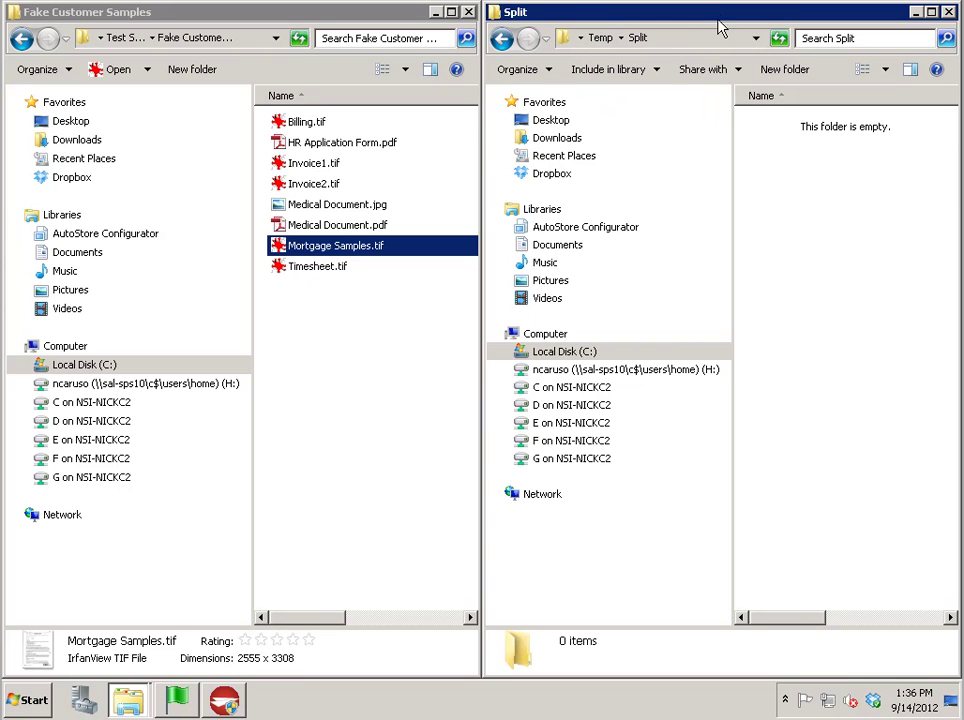
Send Mortgage Samples.tif to the AutoCapture split form for processing.
{"action": "right_click", "coordinate": [325, 253]}
{"action": "mouse_move", "coordinate": [359, 318]}
{"action": "left_click", "coordinate": [516, 318]}
{"action": "left_click", "coordinate": [642, 551]}
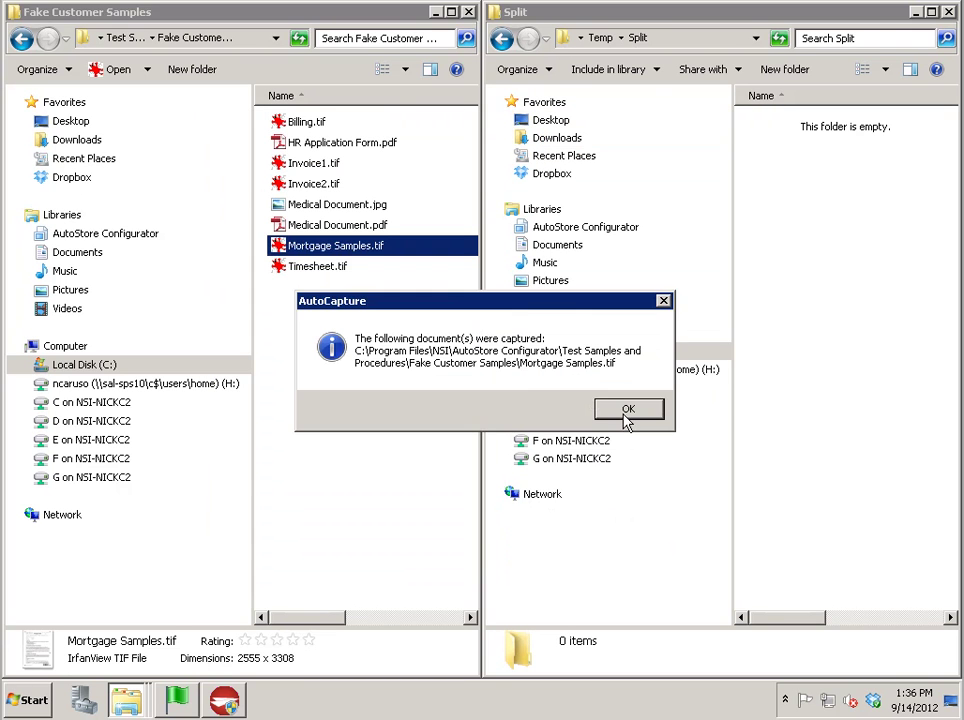
Acknowledge the capture notice, then open Mortgage Samples_1_1.tif and browse through the split files to check their page counts.
{"action": "left_click", "coordinate": [630, 408]}
{"action": "left_click", "coordinate": [695, 372]}
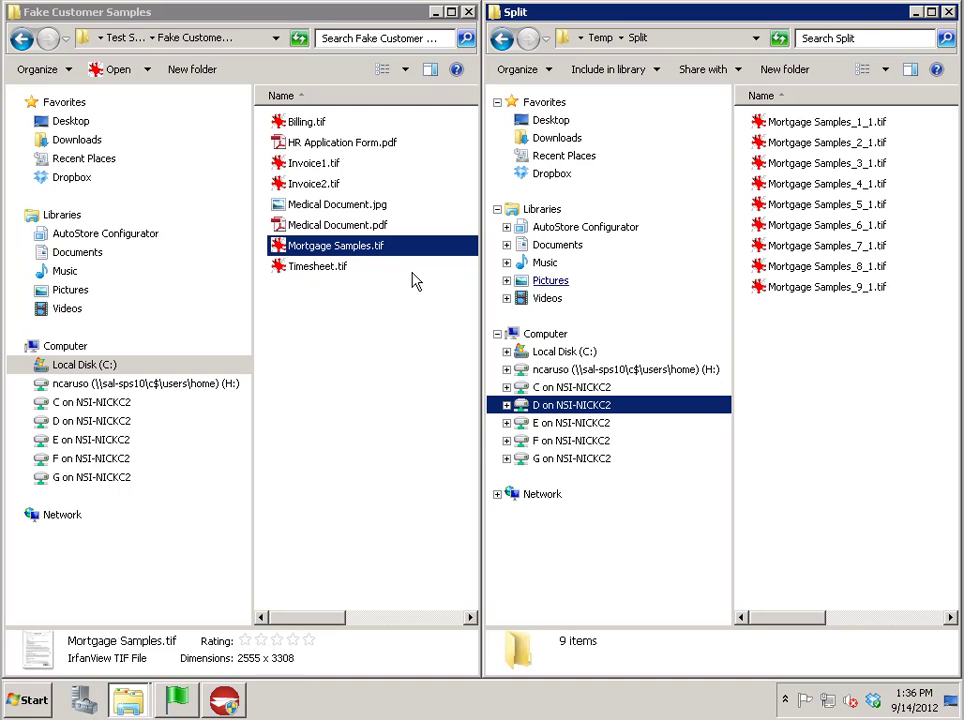
{"action": "double_click", "coordinate": [810, 125]}
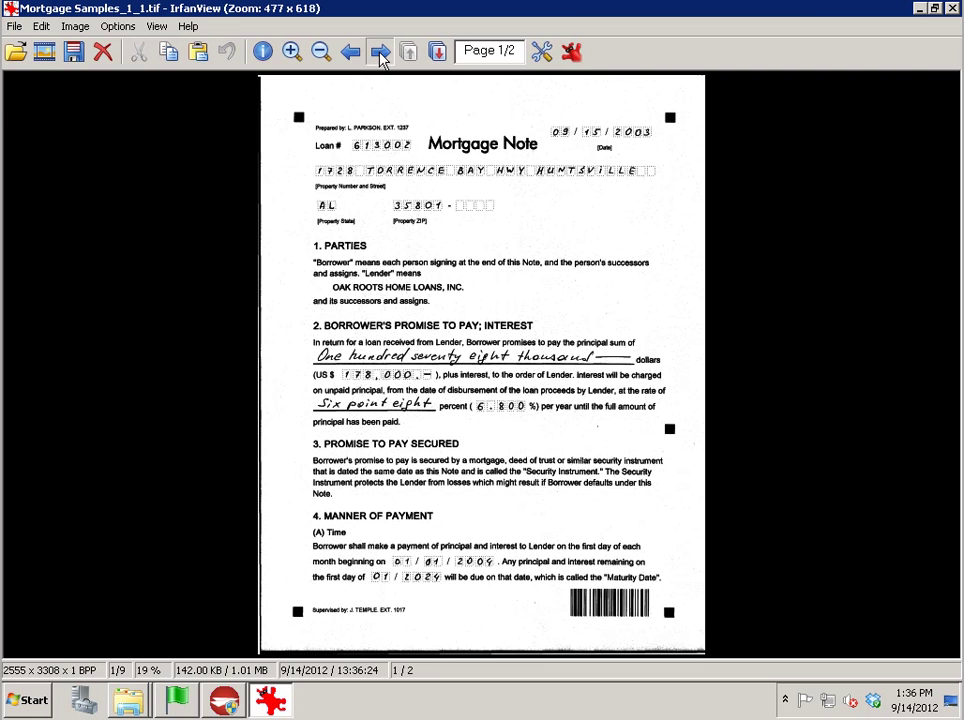
{"action": "left_click", "coordinate": [380, 52]}
{"action": "left_click", "coordinate": [380, 52]}
{"action": "left_click", "coordinate": [380, 52]}
{"action": "left_click", "coordinate": [380, 52]}
{"action": "left_click", "coordinate": [380, 52]}
{"action": "left_click", "coordinate": [380, 52]}
{"action": "key", "text": "Escape"}
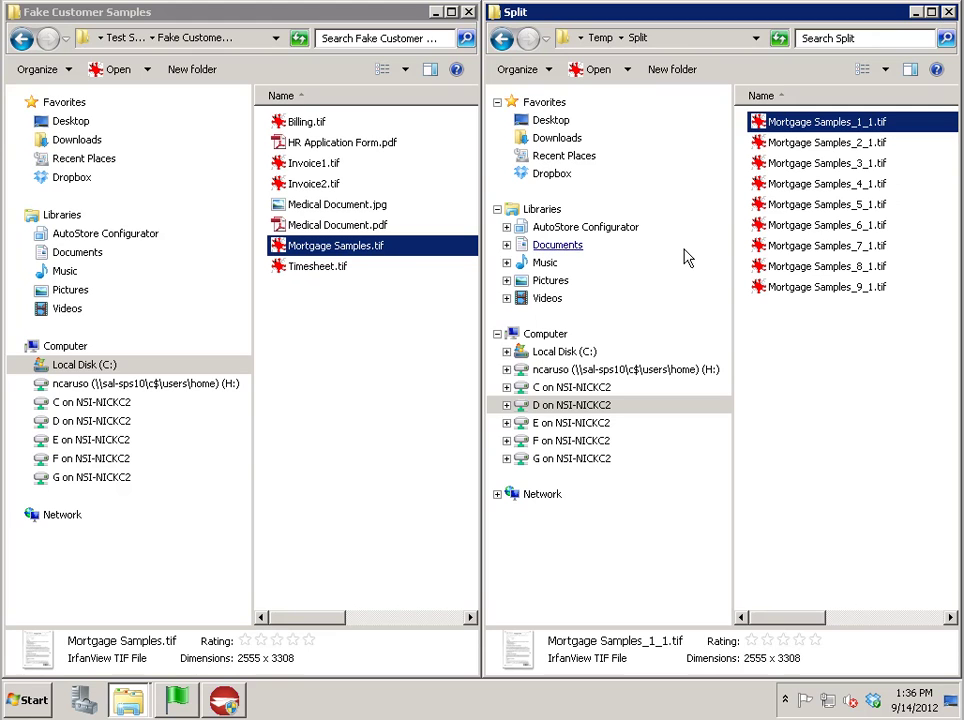
Switch to the AutoStore Process Designer and open the Professional Image Management configuration from the SplitTest form's components.
{"action": "left_click", "coordinate": [224, 700]}
{"action": "double_click", "coordinate": [478, 273]}
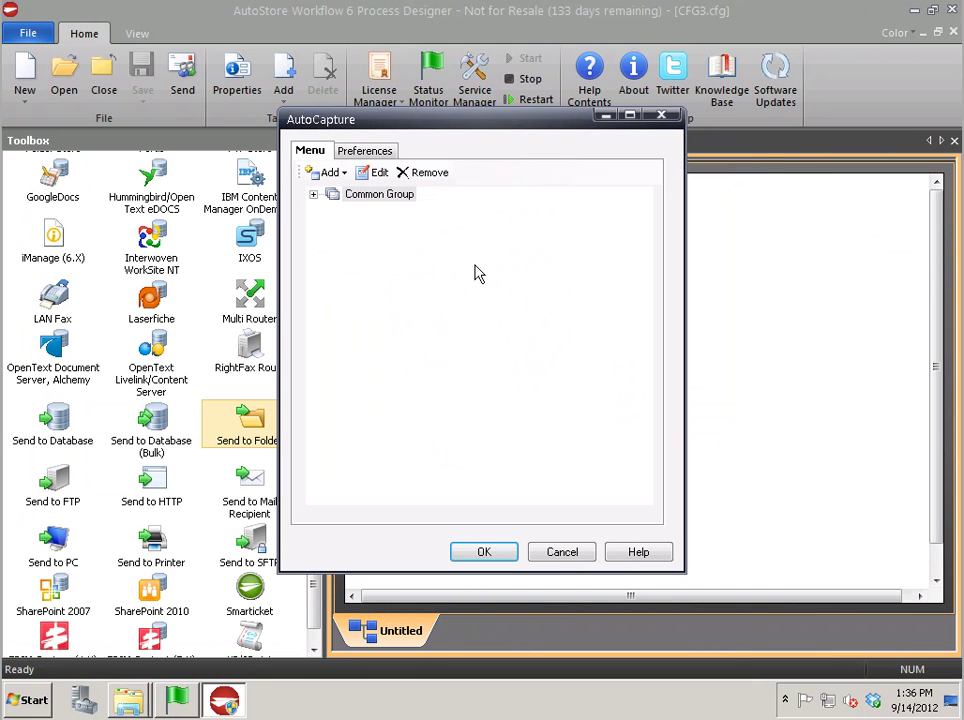
{"action": "left_click", "coordinate": [315, 195]}
{"action": "left_click", "coordinate": [374, 211]}
{"action": "left_click", "coordinate": [378, 176]}
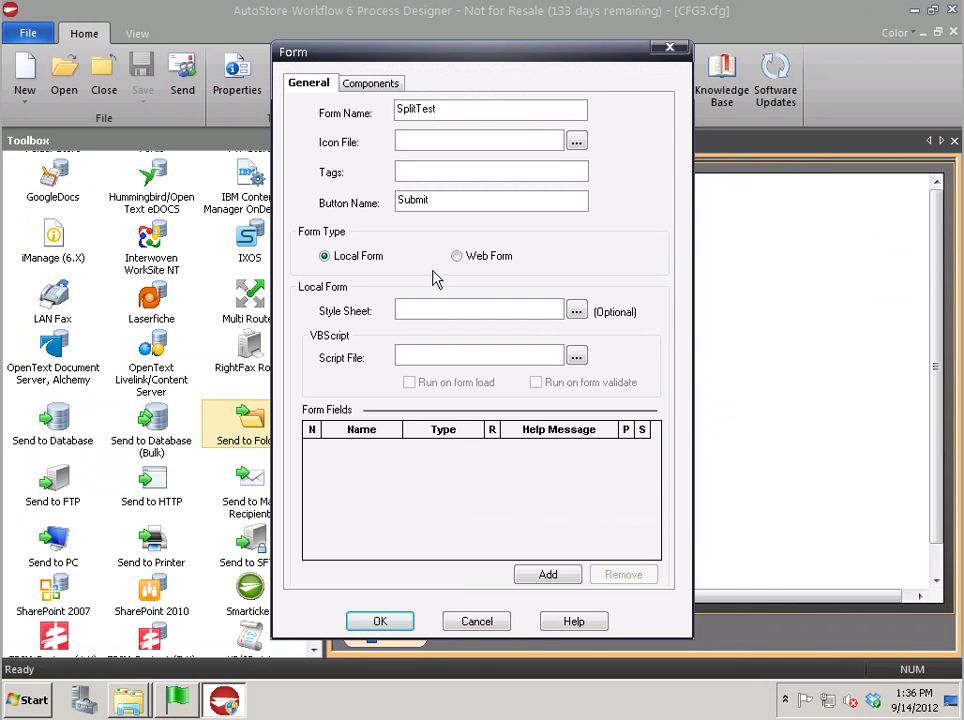
{"action": "left_click", "coordinate": [385, 84]}
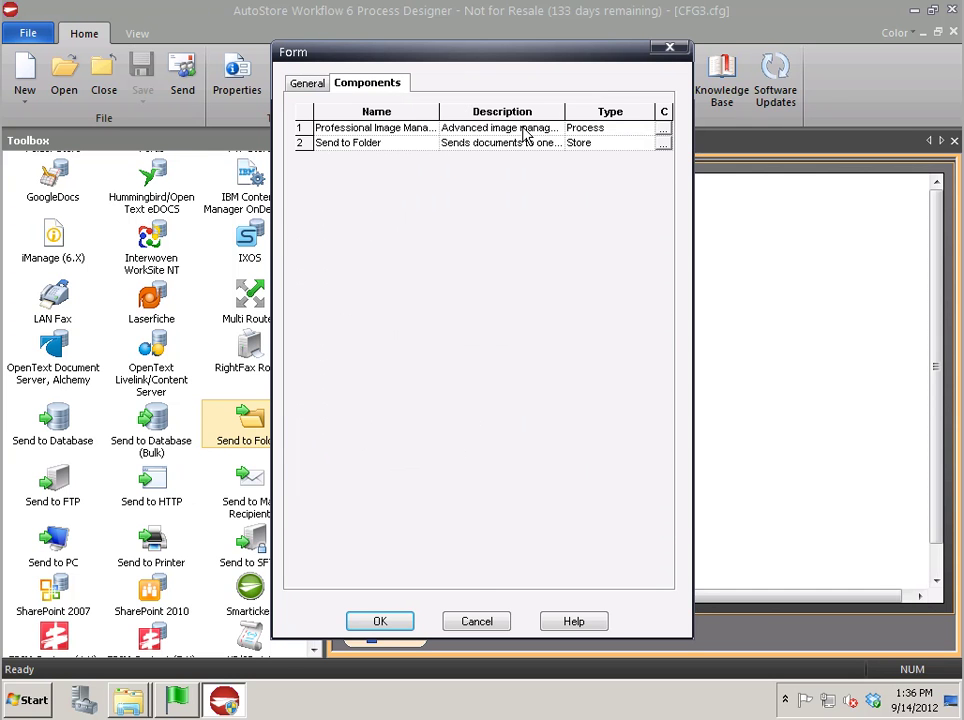
{"action": "left_click", "coordinate": [663, 129]}
Examine the Professional Image Management help for its feature highlights, restrictions, limitations and supported image formats.
{"action": "left_click", "coordinate": [643, 502]}
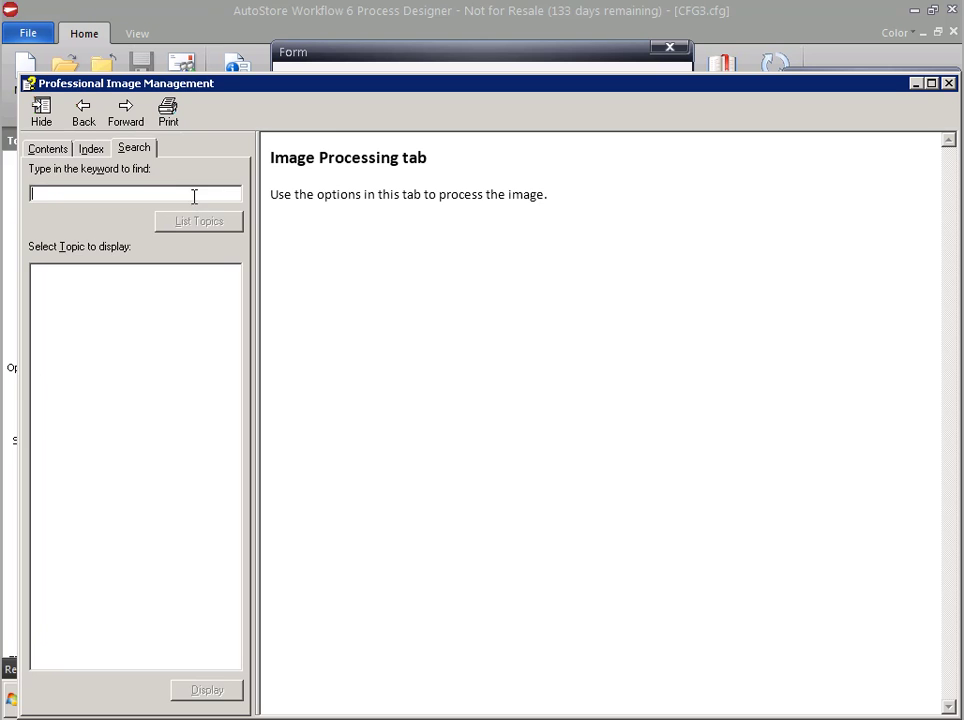
{"action": "left_click", "coordinate": [40, 152]}
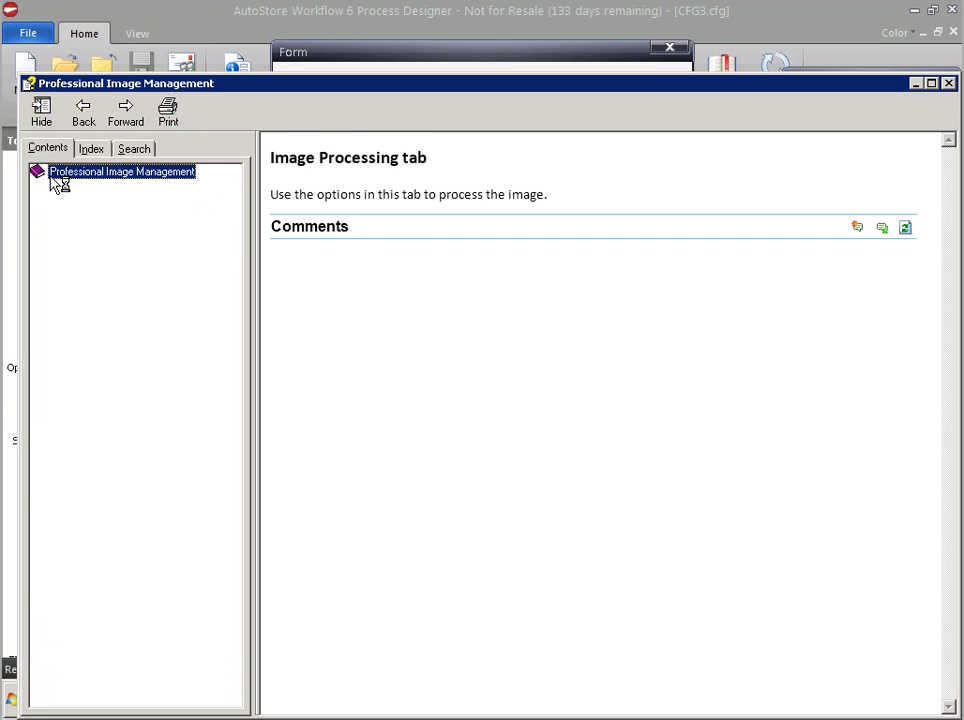
{"action": "left_click", "coordinate": [45, 174]}
{"action": "left_click", "coordinate": [76, 187]}
{"action": "left_click", "coordinate": [92, 202]}
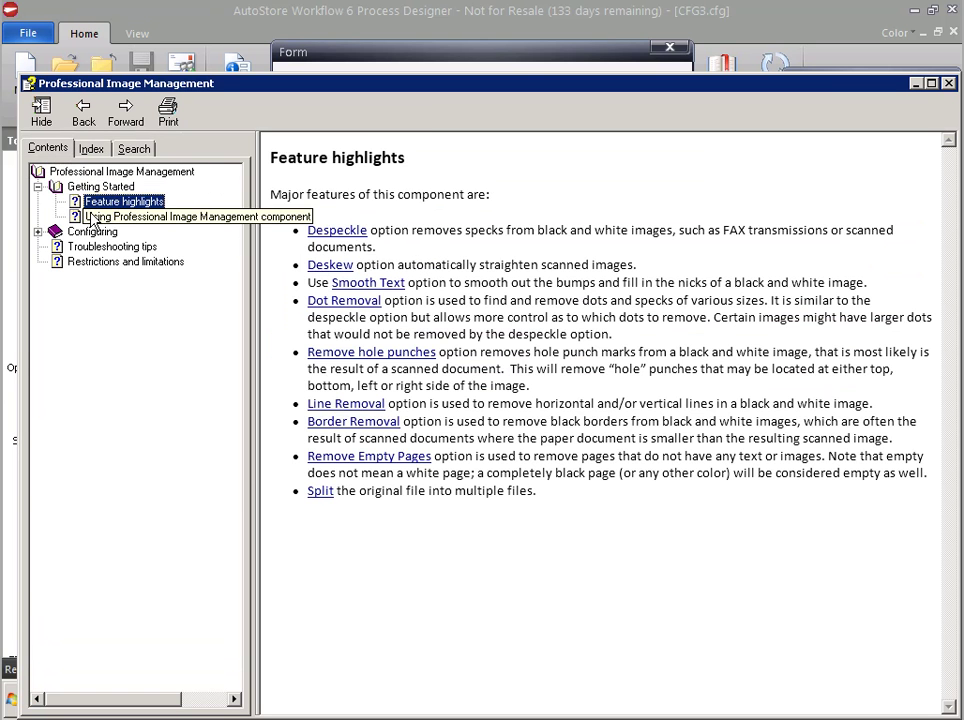
{"action": "left_click", "coordinate": [92, 263]}
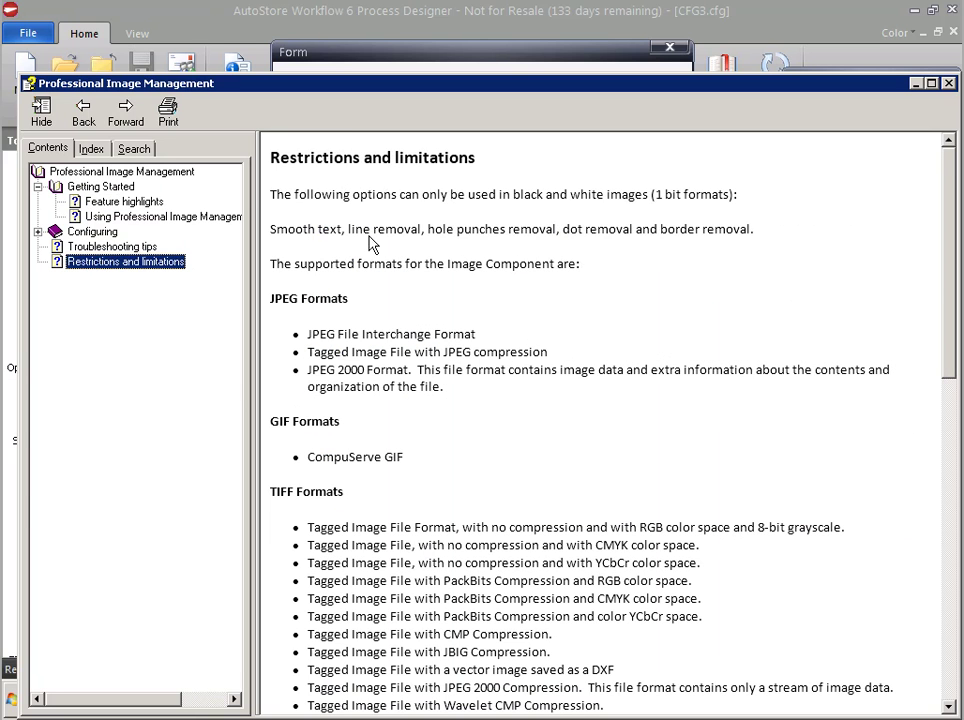
{"action": "left_click_drag", "start_coordinate": [513, 196], "coordinate": [680, 200]}
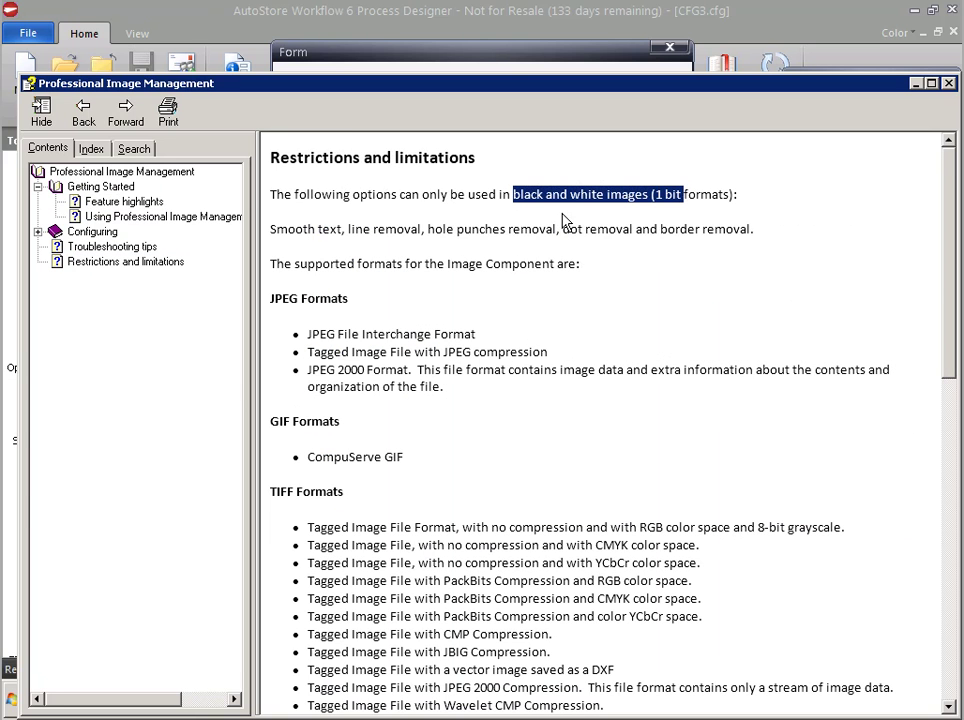
{"action": "scroll", "coordinate": [358, 480], "scroll_direction": "down", "scroll_amount": 10}
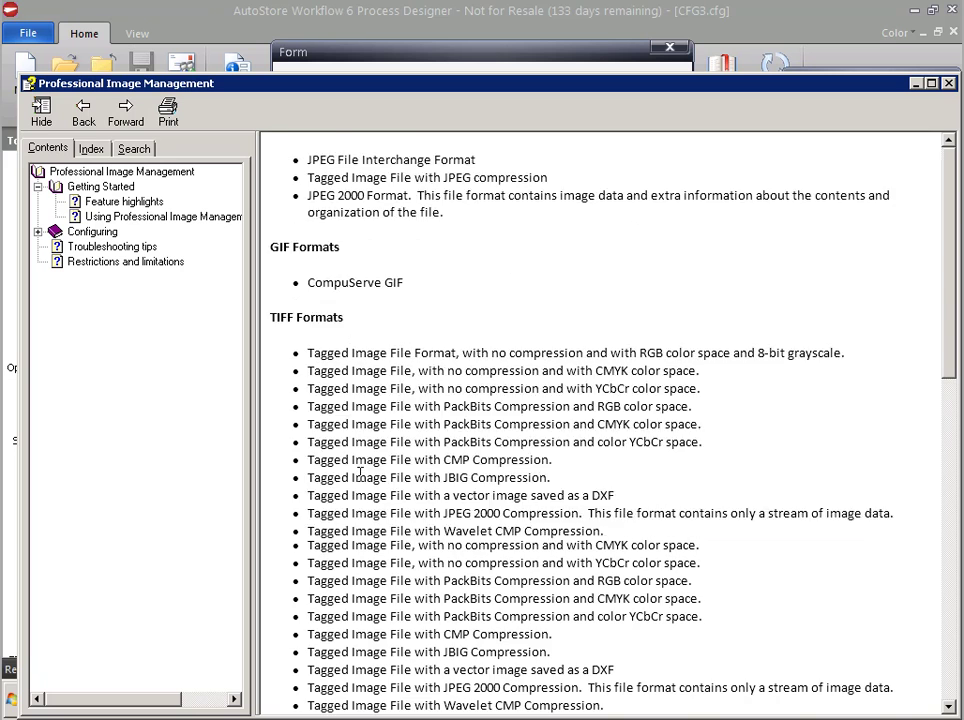
{"action": "scroll", "coordinate": [358, 476], "scroll_direction": "down", "scroll_amount": 5}
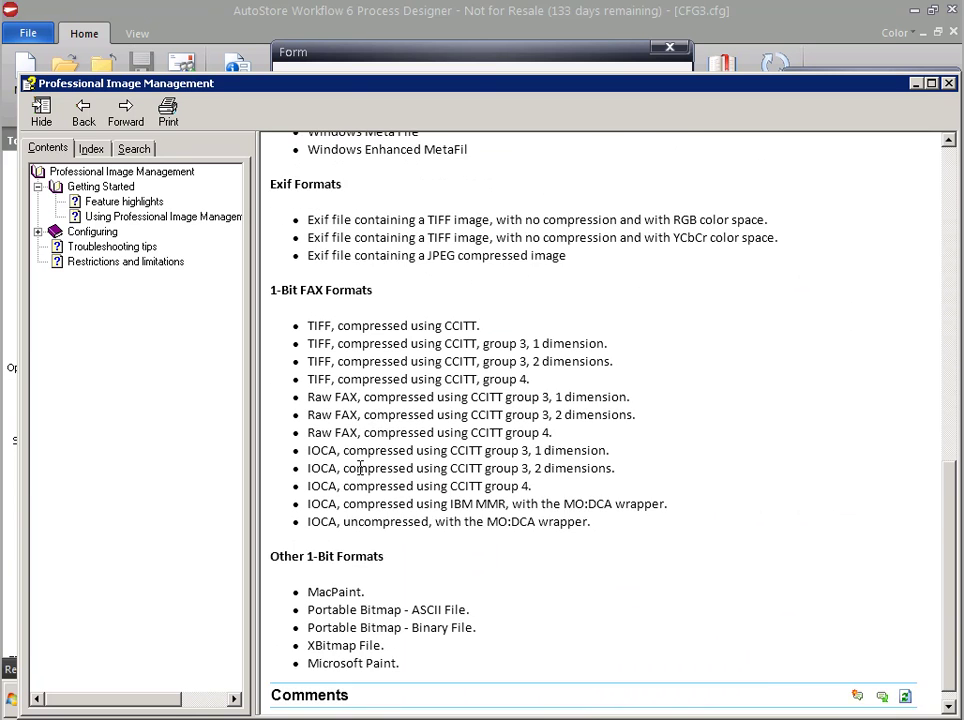
{"action": "left_click", "coordinate": [913, 84]}
Close the image management configuration and add a string field named SplitNumber with default value 3 to the SplitTest form.
{"action": "left_click", "coordinate": [392, 198]}
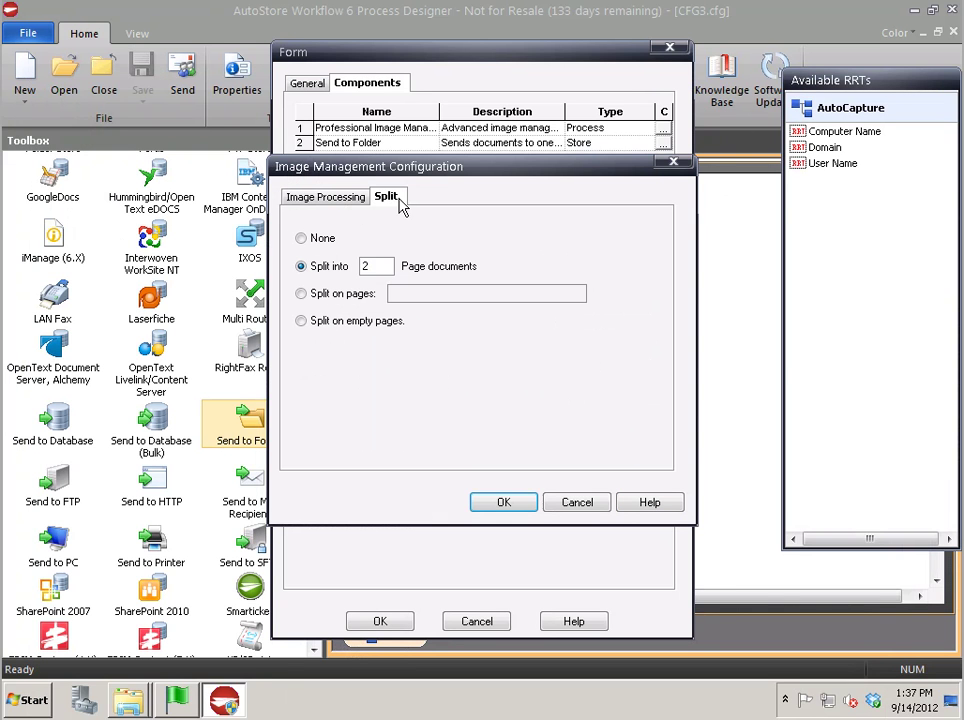
{"action": "left_click", "coordinate": [478, 502]}
{"action": "left_click", "coordinate": [318, 84]}
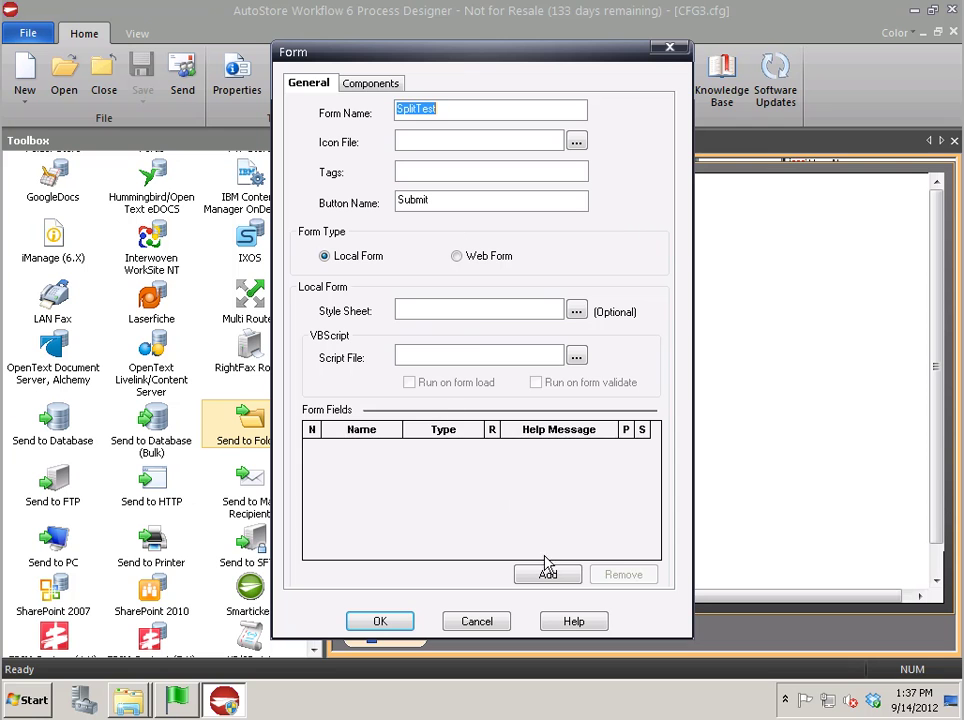
{"action": "left_click", "coordinate": [548, 574]}
{"action": "type", "text": "S"}
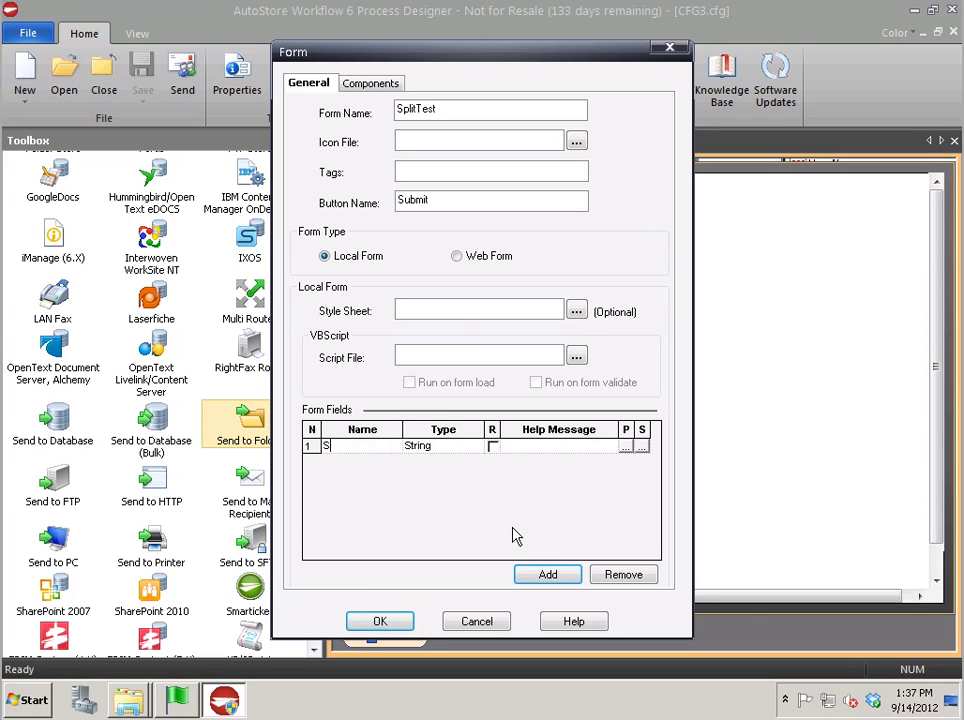
{"action": "type", "text": "plitNumber"}
{"action": "left_click", "coordinate": [623, 447]}
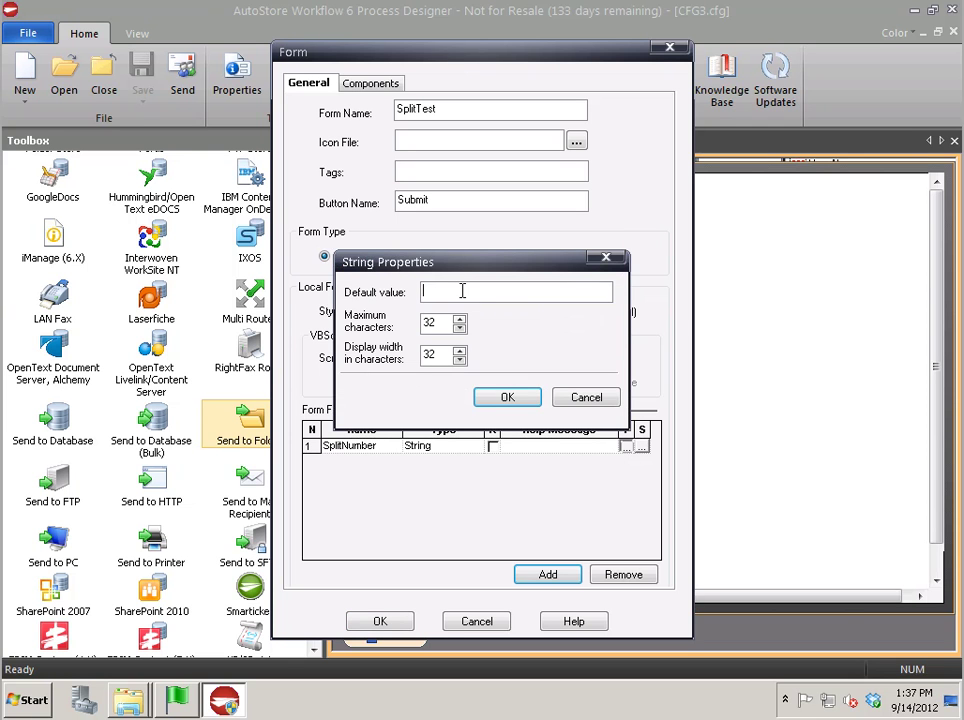
{"action": "left_click", "coordinate": [507, 397]}
Set the Professional Image Management page split to use the SplitNumber RRT and accept the SplitTest form.
{"action": "left_click", "coordinate": [390, 84]}
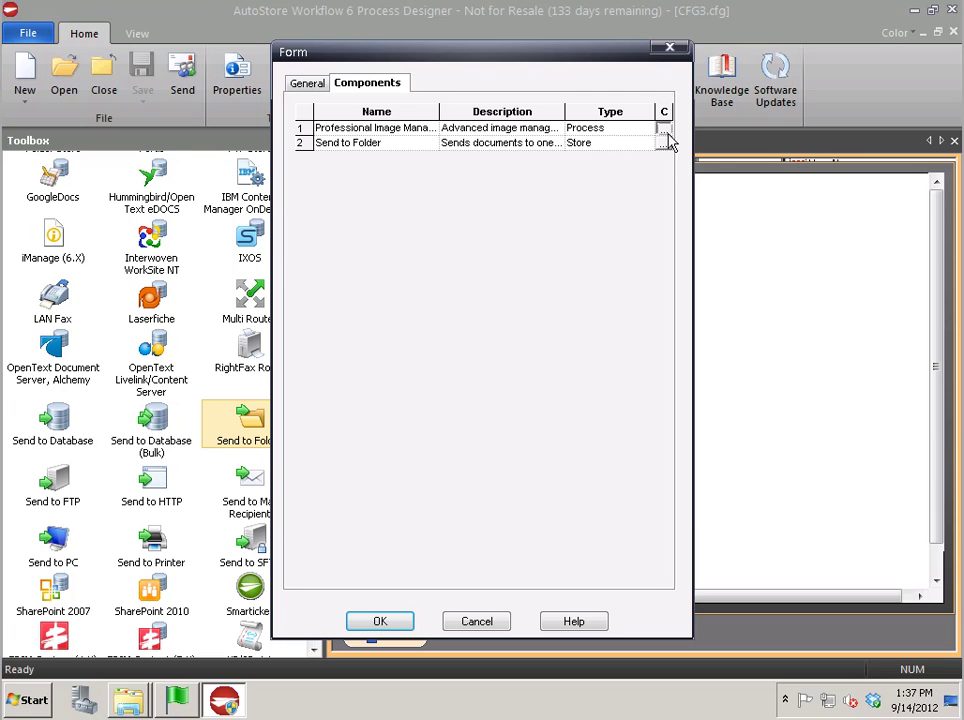
{"action": "left_click", "coordinate": [663, 128]}
{"action": "left_click", "coordinate": [396, 197]}
{"action": "key", "text": "BackSpace"}
{"action": "left_click_drag", "start_coordinate": [807, 132], "coordinate": [376, 267]}
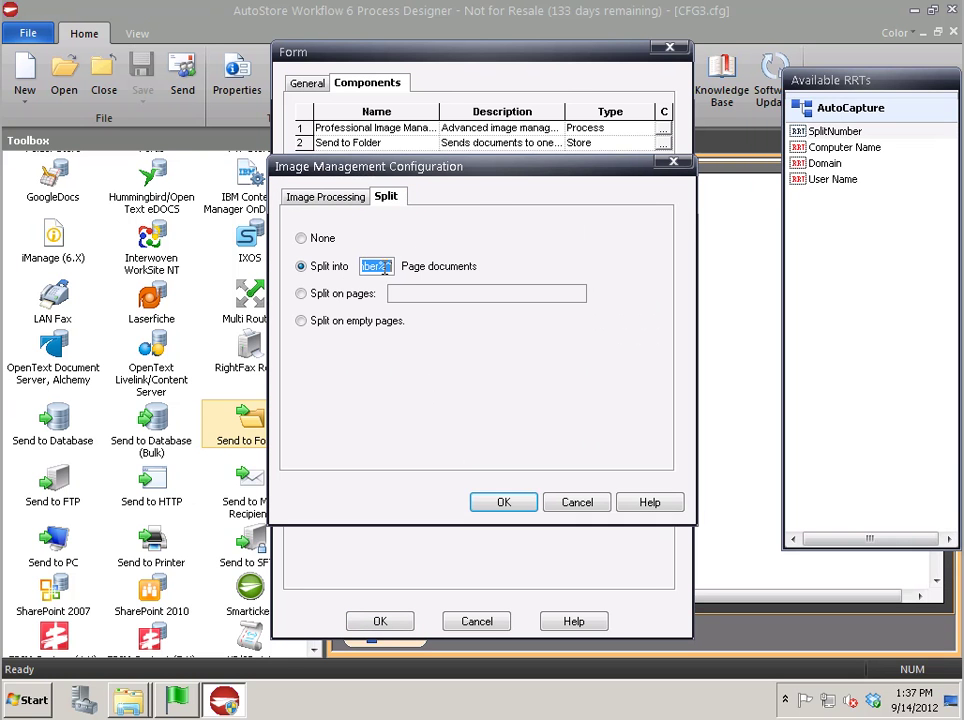
{"action": "left_click", "coordinate": [499, 503]}
{"action": "left_click", "coordinate": [379, 621]}
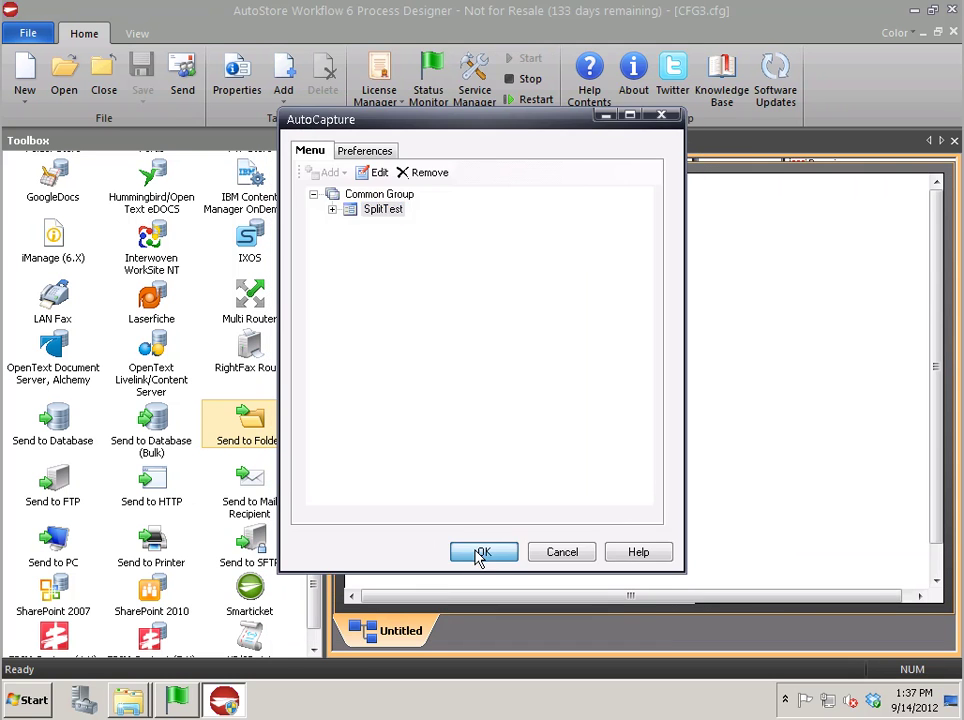
Accept the AutoCapture settings, save CFG3.cfg and restart the service with the updated configuration.
{"action": "left_click", "coordinate": [482, 554]}
{"action": "left_click", "coordinate": [142, 72]}
{"action": "left_click", "coordinate": [528, 99]}
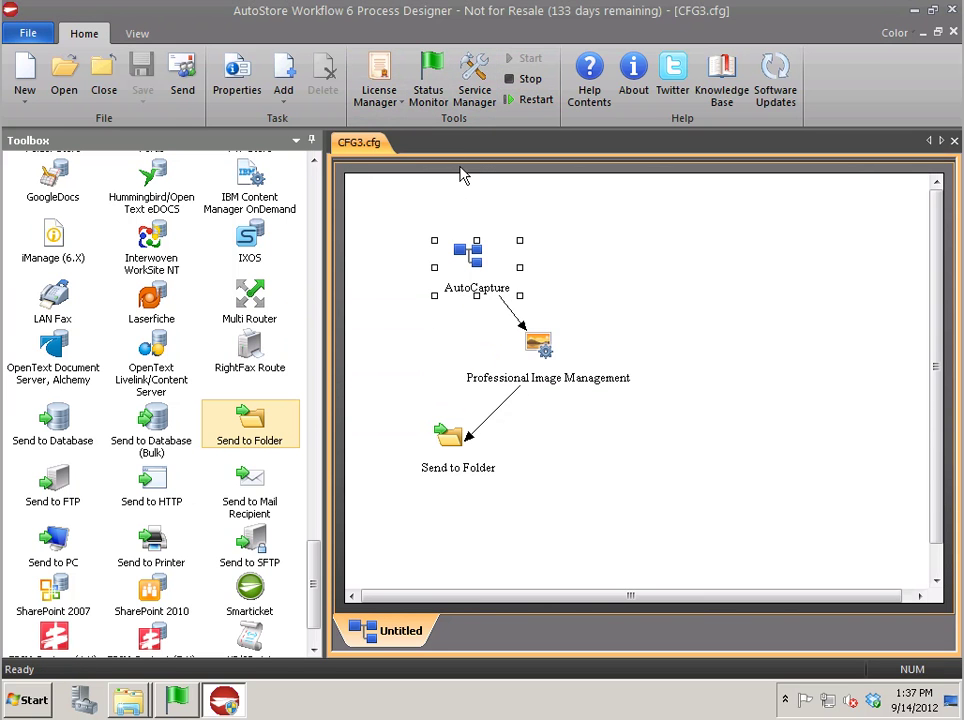
{"action": "left_click_drag", "start_coordinate": [446, 252], "coordinate": [414, 234]}
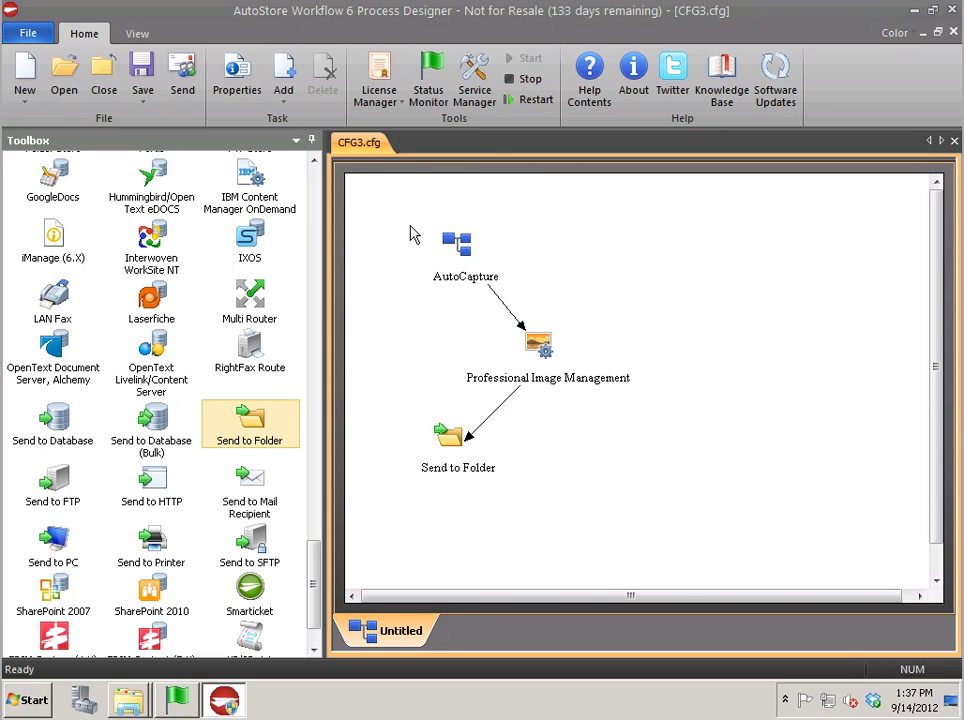
Return to the folder windows and delete all Mortgage Samples files from the Split output folder.
{"action": "left_click", "coordinate": [914, 11]}
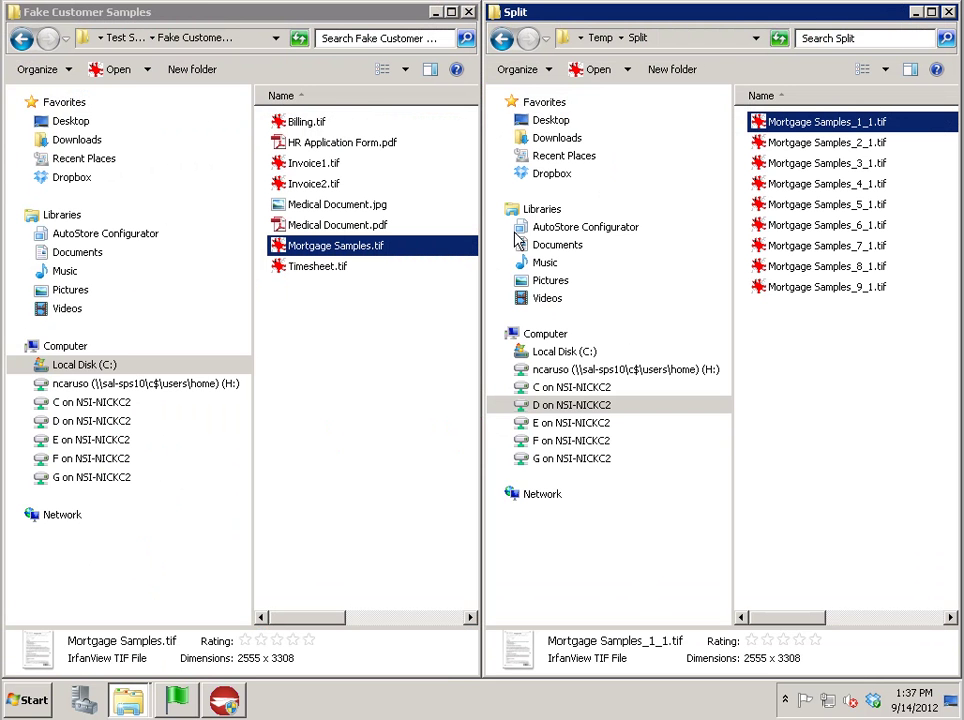
{"action": "left_click_drag", "start_coordinate": [882, 370], "coordinate": [761, 104]}
{"action": "key", "text": "Delete"}
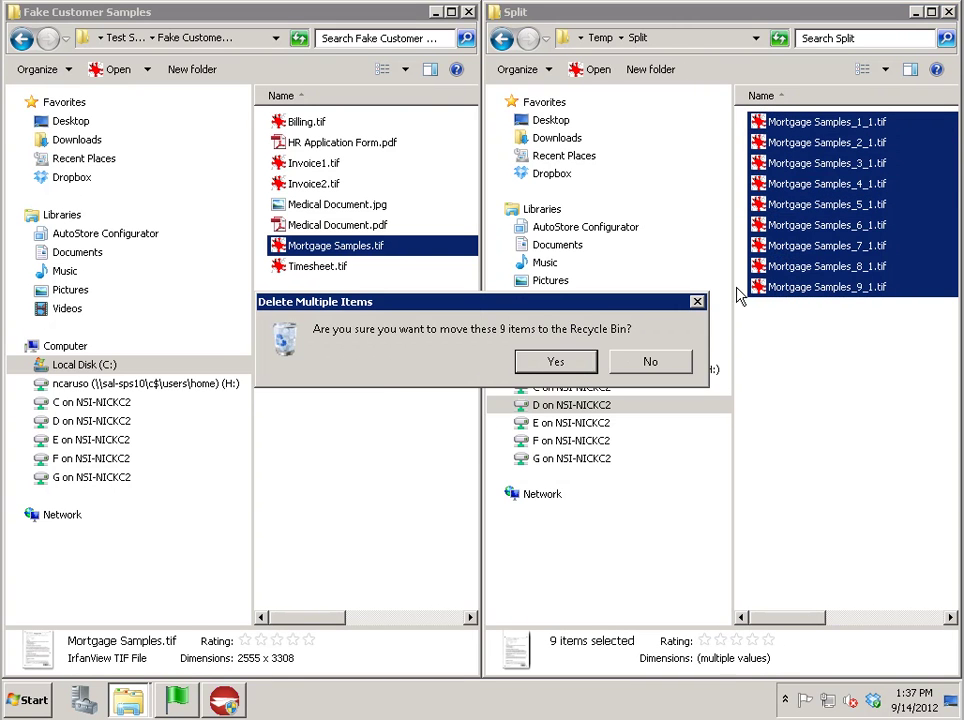
{"action": "left_click", "coordinate": [554, 364]}
{"action": "left_click", "coordinate": [460, 410]}
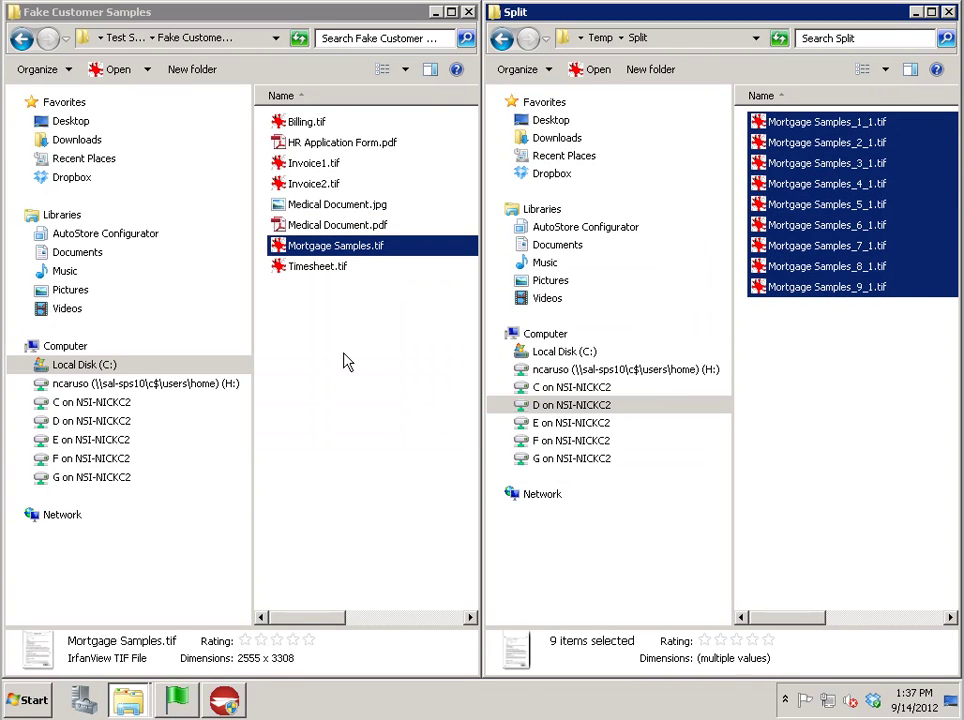
Send Mortgage Samples.tif to the SplitTest form, submitting it with a SplitNumber of 3.
{"action": "left_click", "coordinate": [335, 245]}
{"action": "right_click", "coordinate": [324, 247]}
{"action": "mouse_move", "coordinate": [360, 319]}
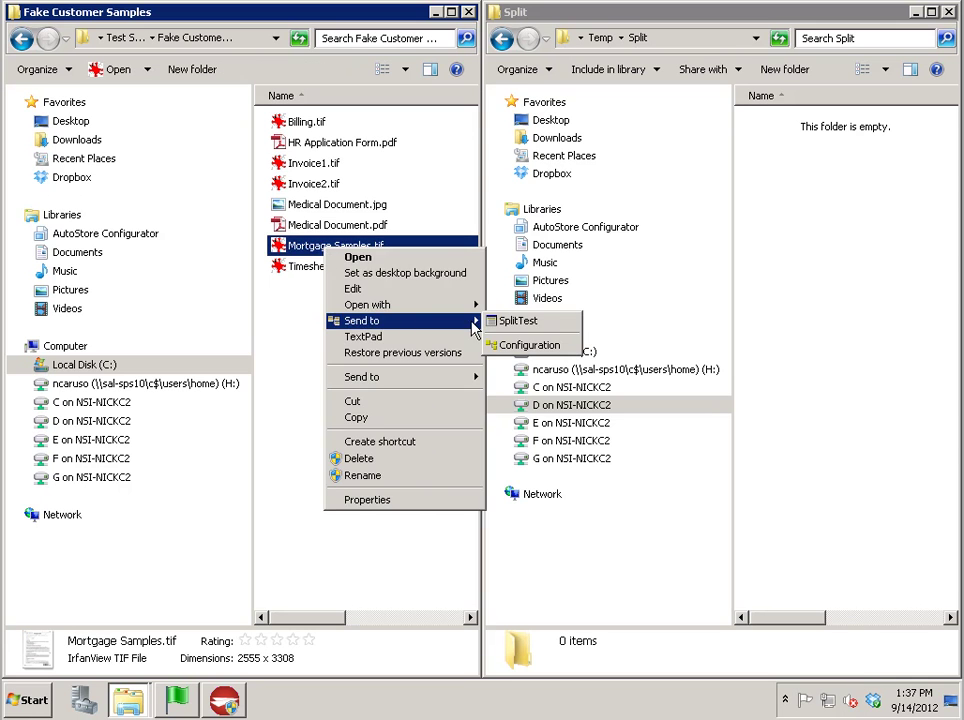
{"action": "left_click", "coordinate": [518, 322]}
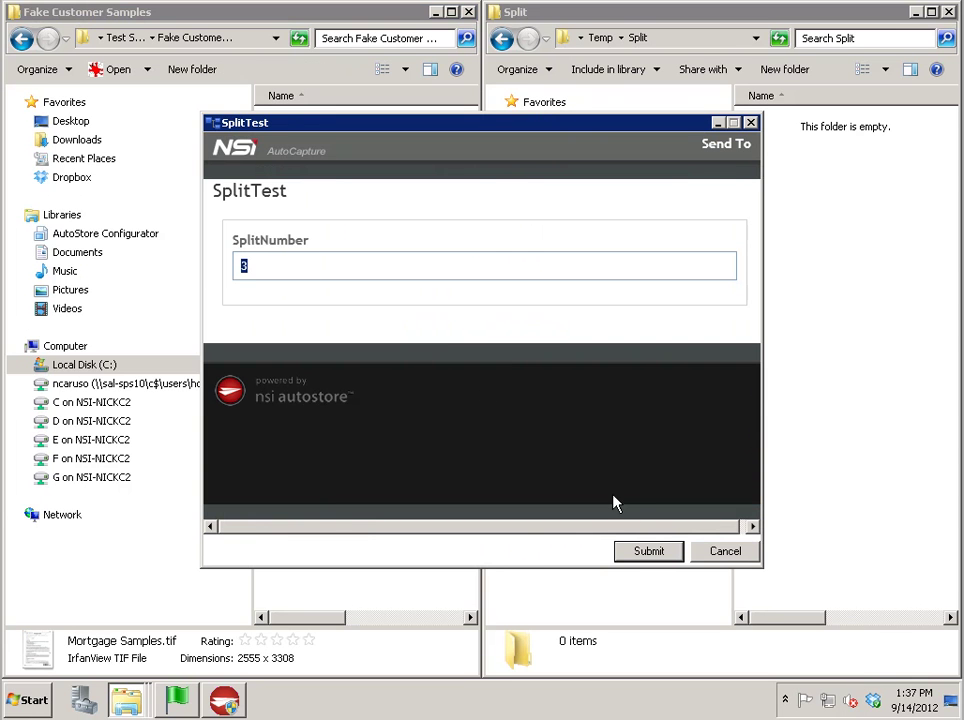
{"action": "left_click", "coordinate": [640, 555]}
{"action": "left_click", "coordinate": [626, 409]}
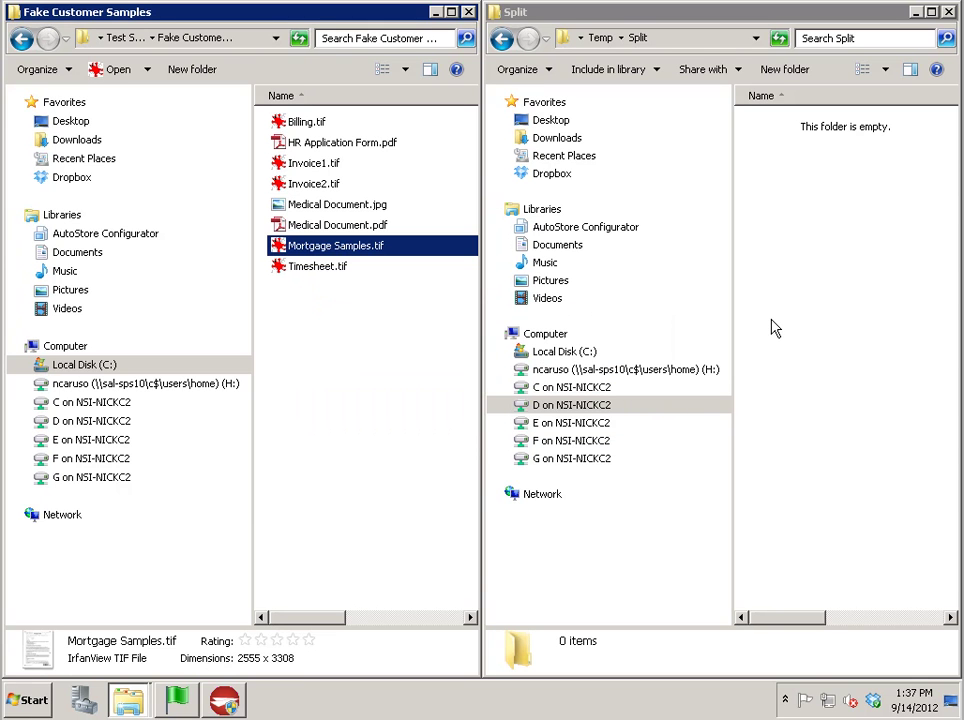
Clear the Split output folder of the files from the 3-page split, granting administrator permission for all items.
{"action": "left_click_drag", "start_coordinate": [860, 312], "coordinate": [747, 90]}
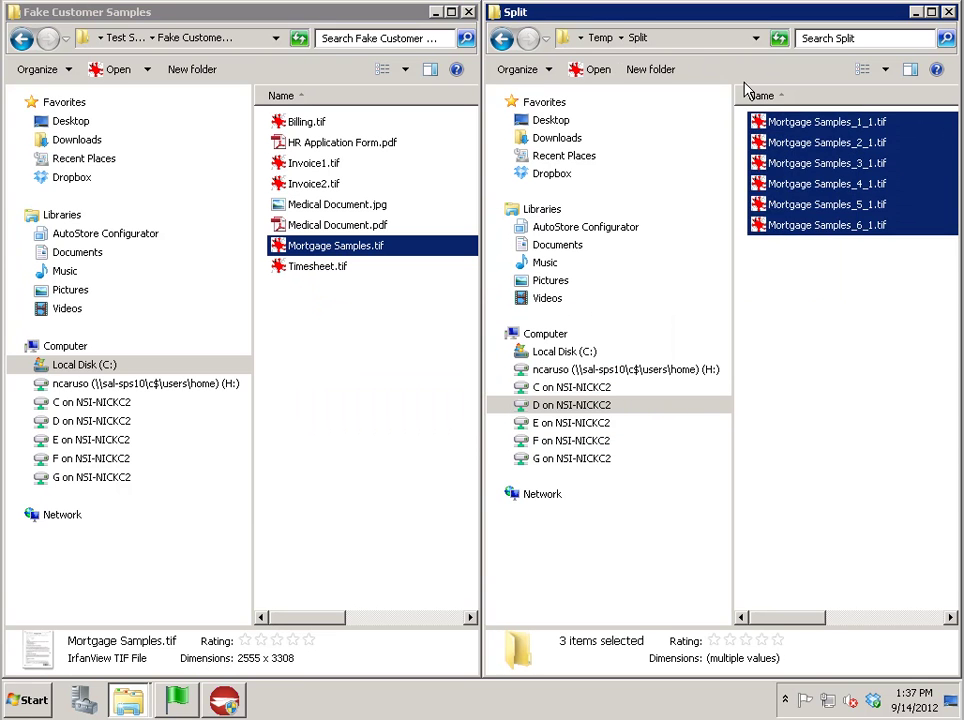
{"action": "key", "text": "Delete"}
{"action": "left_click", "coordinate": [527, 357]}
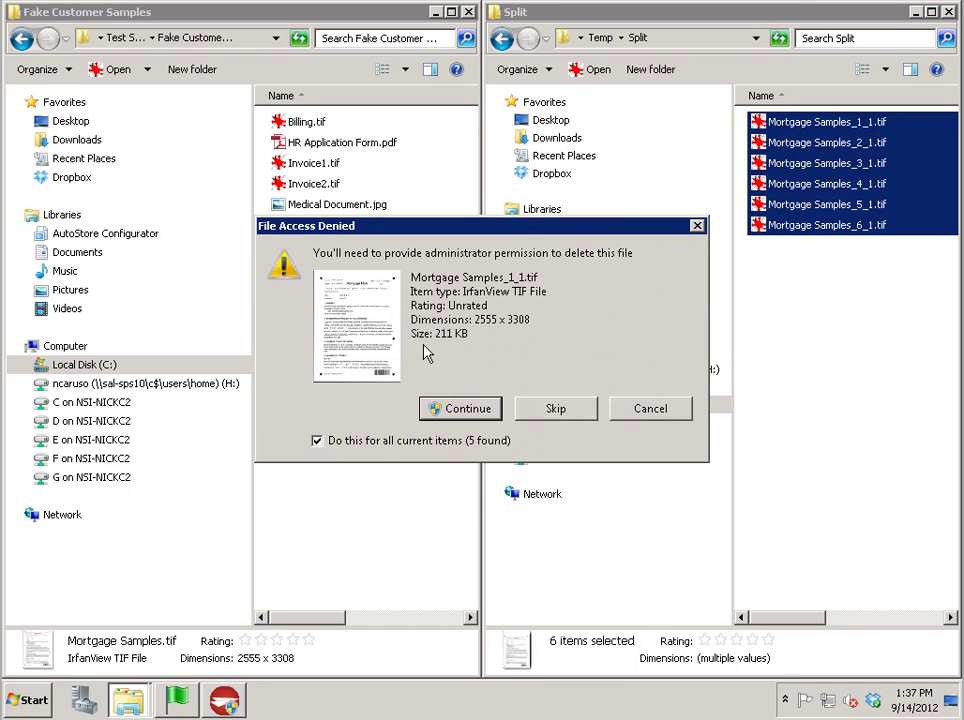
{"action": "left_click", "coordinate": [450, 411]}
Send Mortgage Samples.tif to the SplitTest form again, submitting it with a SplitNumber of 10.
{"action": "right_click", "coordinate": [346, 246]}
{"action": "mouse_move", "coordinate": [480, 318]}
{"action": "left_click", "coordinate": [536, 318]}
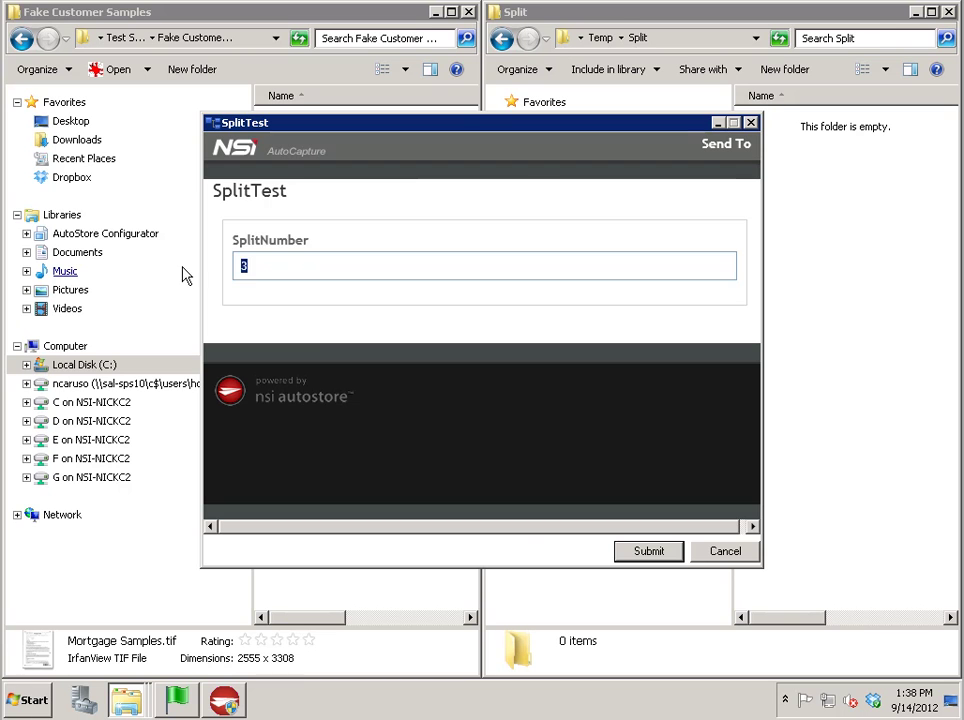
{"action": "left_click", "coordinate": [669, 556]}
{"action": "left_click", "coordinate": [655, 409]}
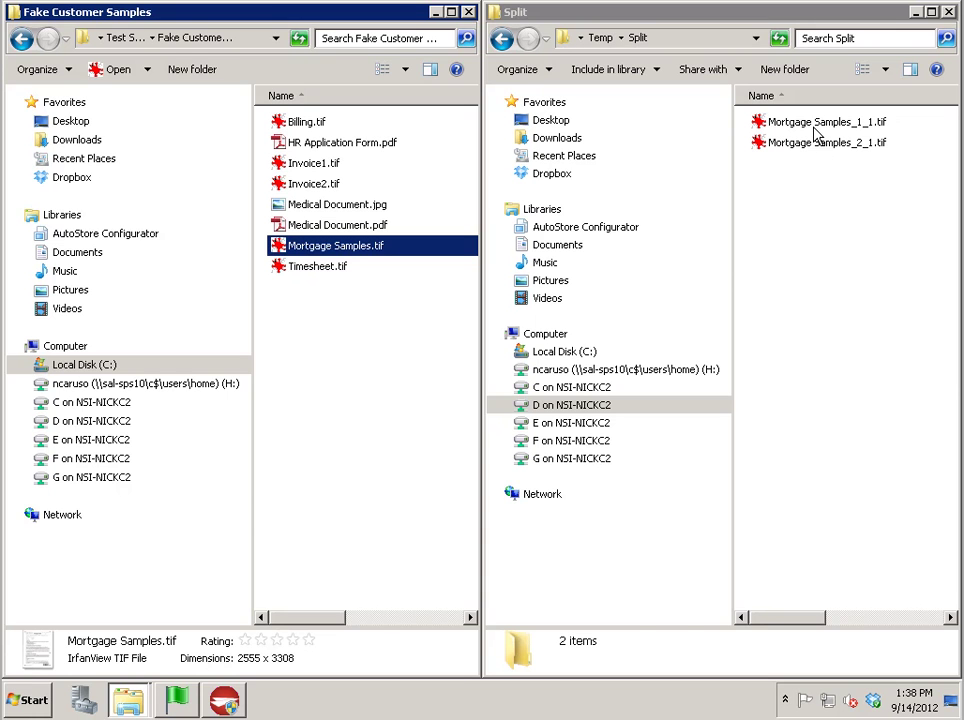
Check the page counts of Mortgage Samples_1_1.tif and Mortgage Samples_2_1.tif in the image viewer.
{"action": "double_click", "coordinate": [813, 124]}
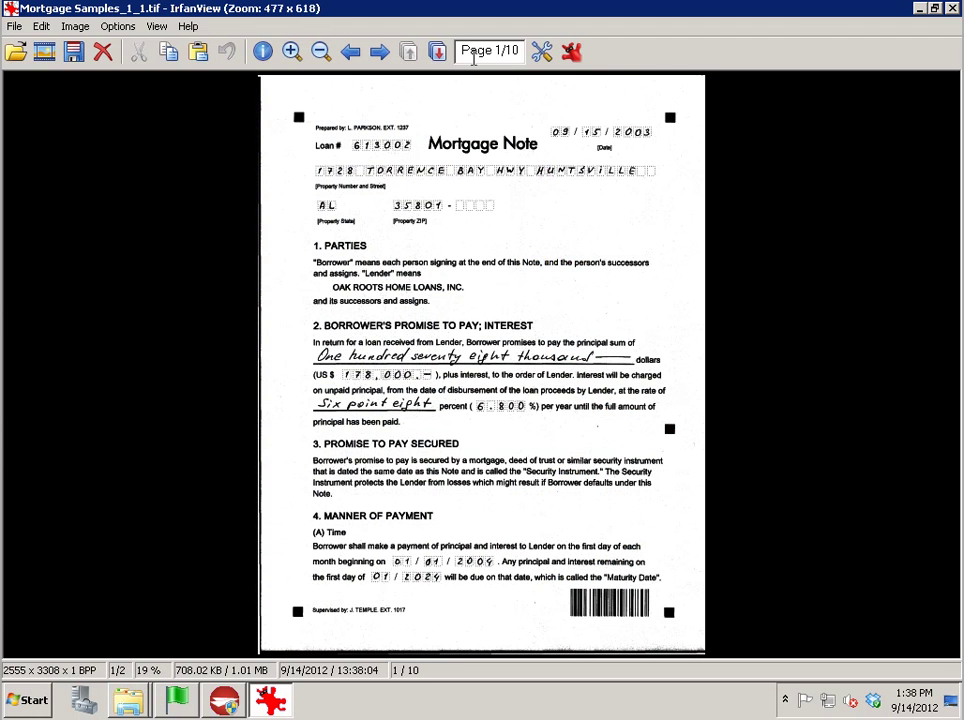
{"action": "left_click", "coordinate": [378, 52]}
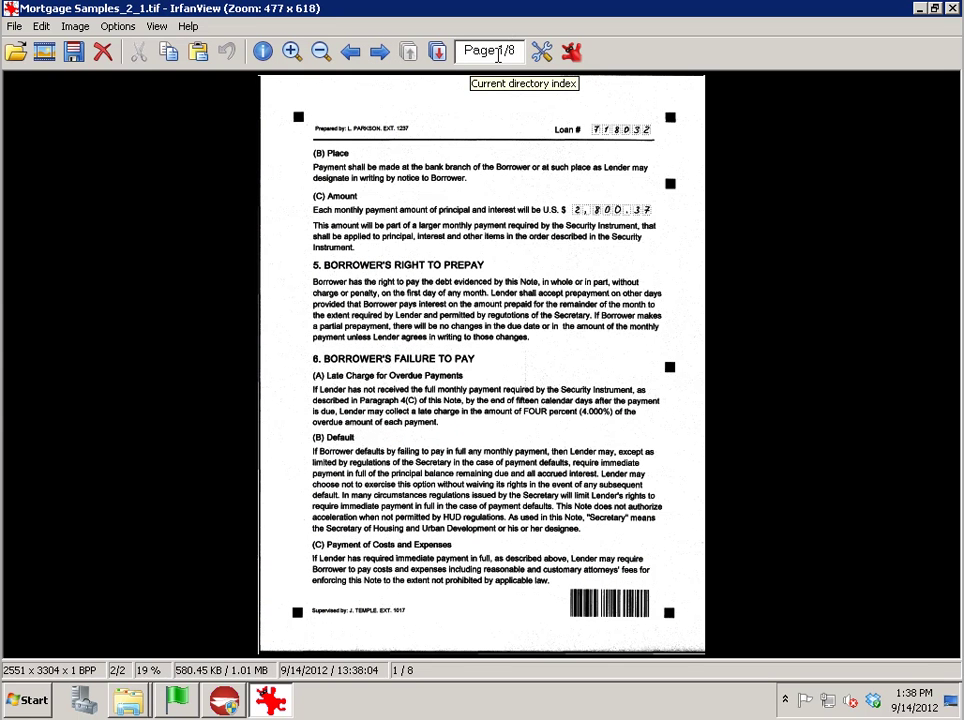
{"action": "key", "text": "Escape"}
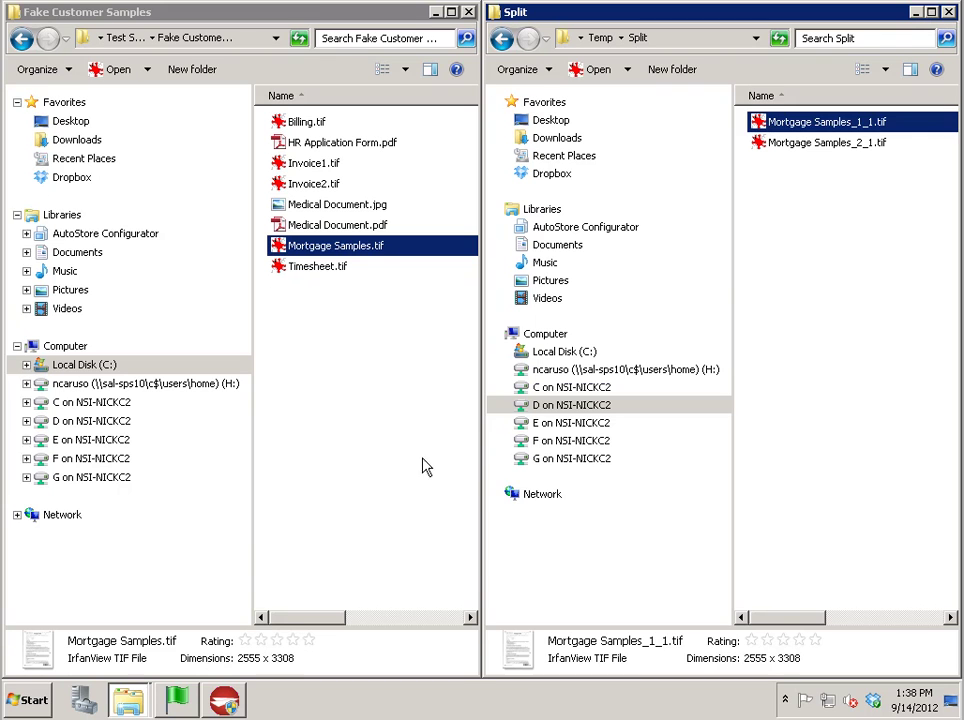